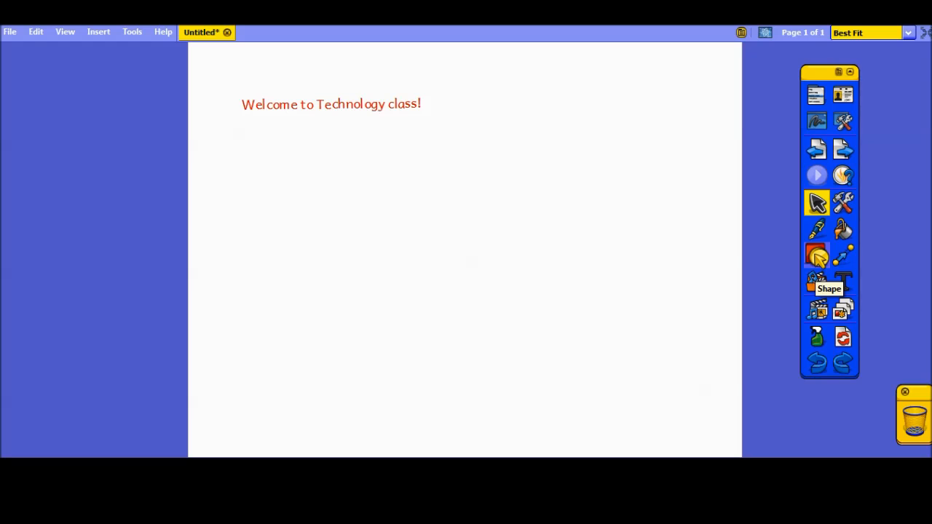
- Draw a large yellow pentagon in the middle of the page, below the welcome text
click(817, 257)
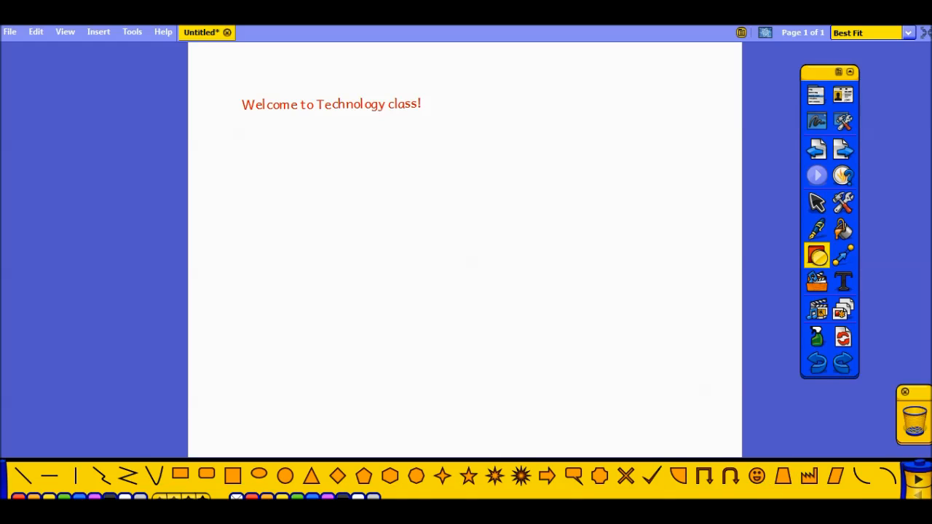
click(366, 477)
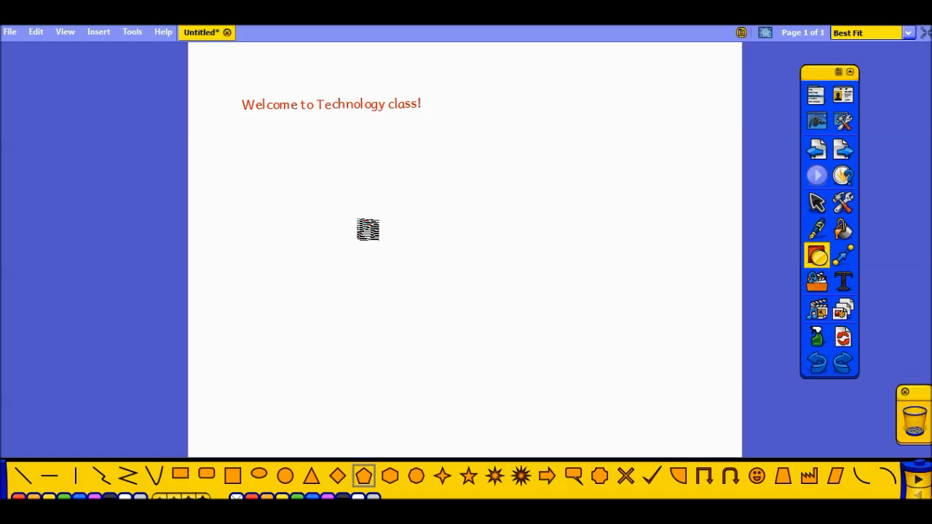
drag(358, 215, 577, 372)
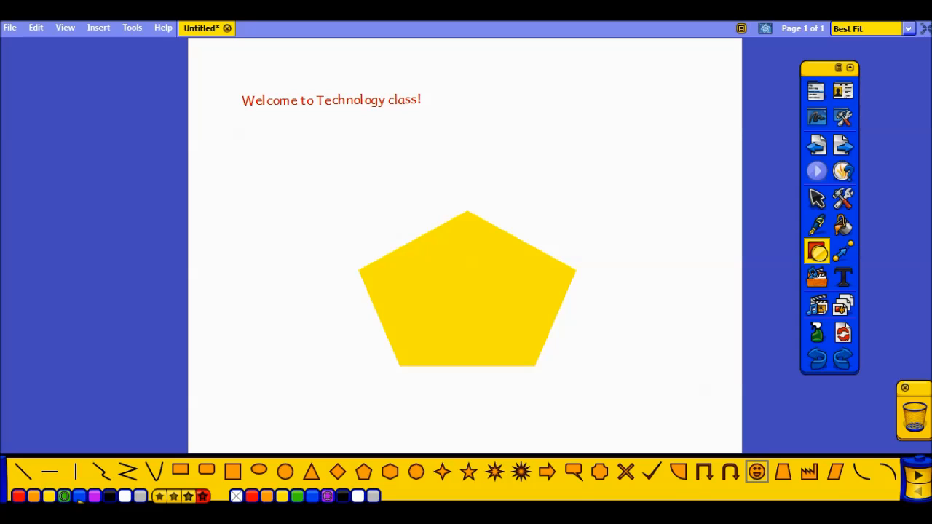
- Draw a smiley face with purple fill and a thick blue outline beside the welcome text, above the pentagon
click(80, 495)
click(188, 496)
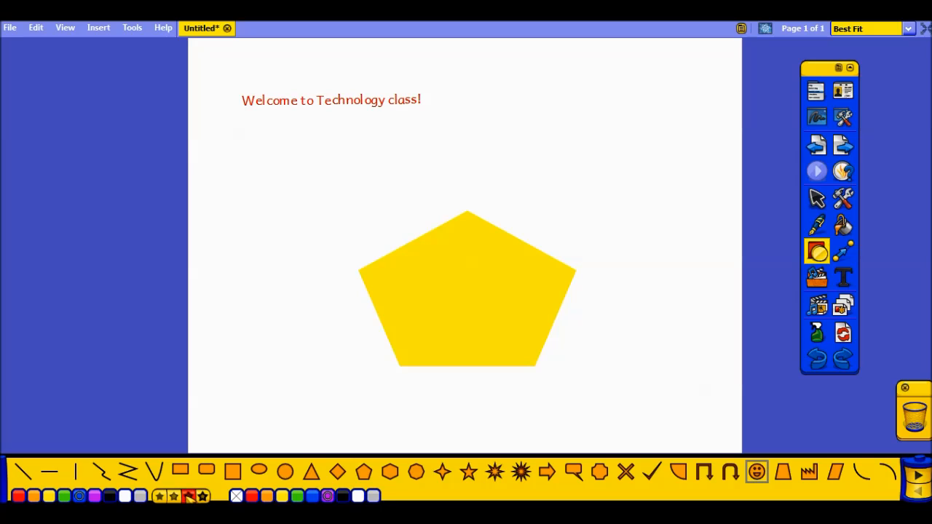
click(757, 472)
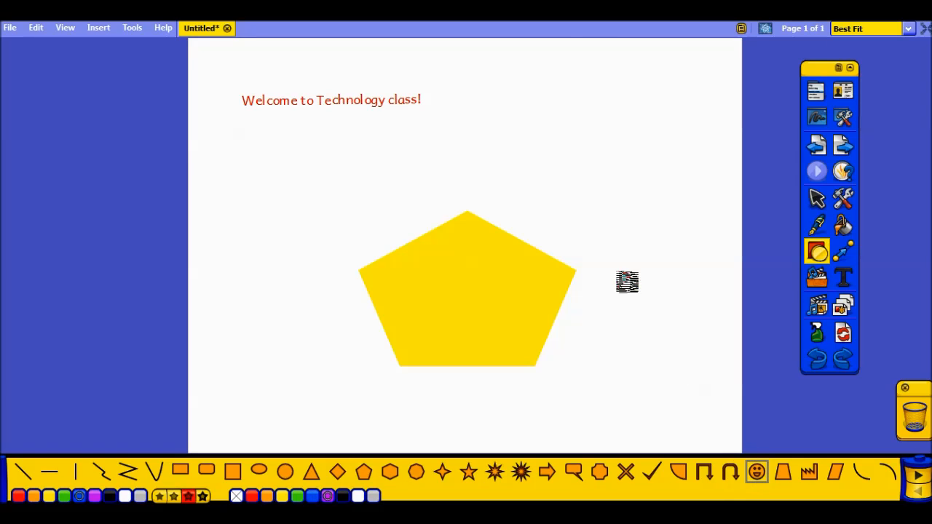
drag(547, 100, 670, 213)
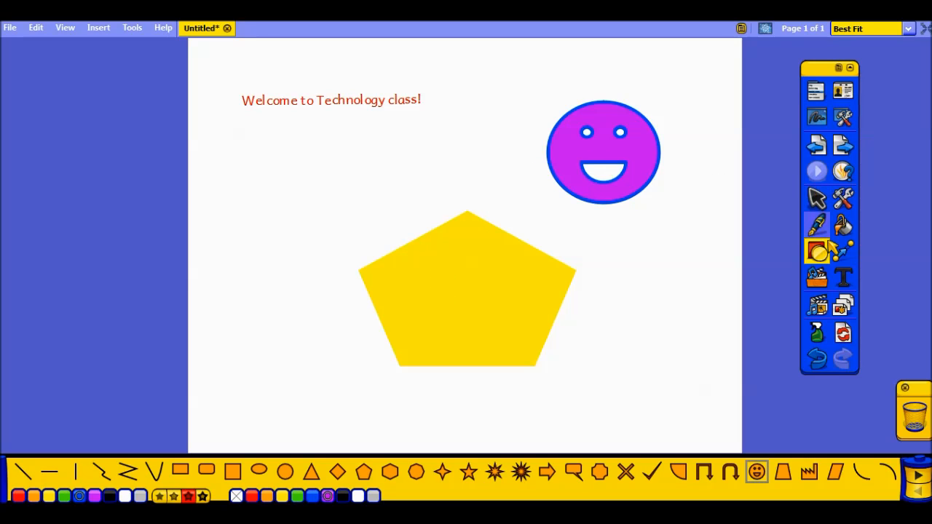
- Move the smiley face over the "Welcome to Technology class!" text and send it backward behind the text
click(817, 199)
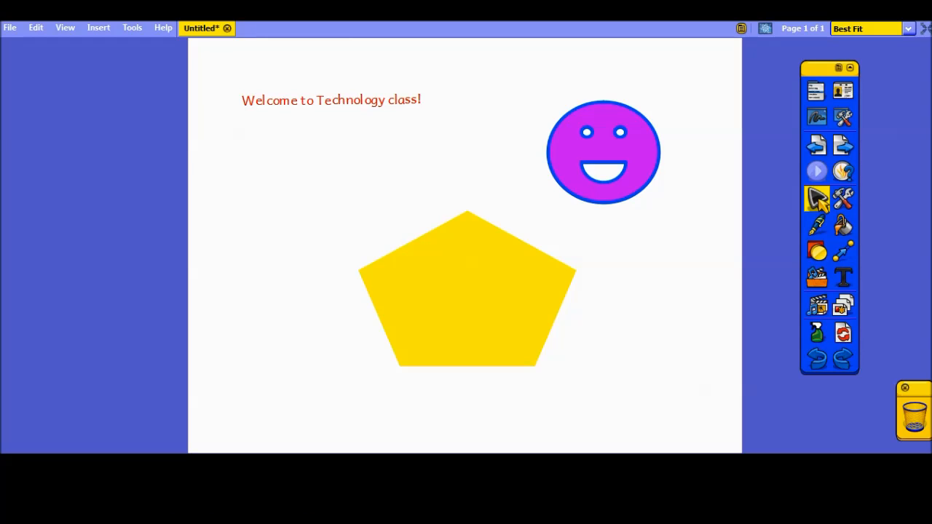
click(649, 167)
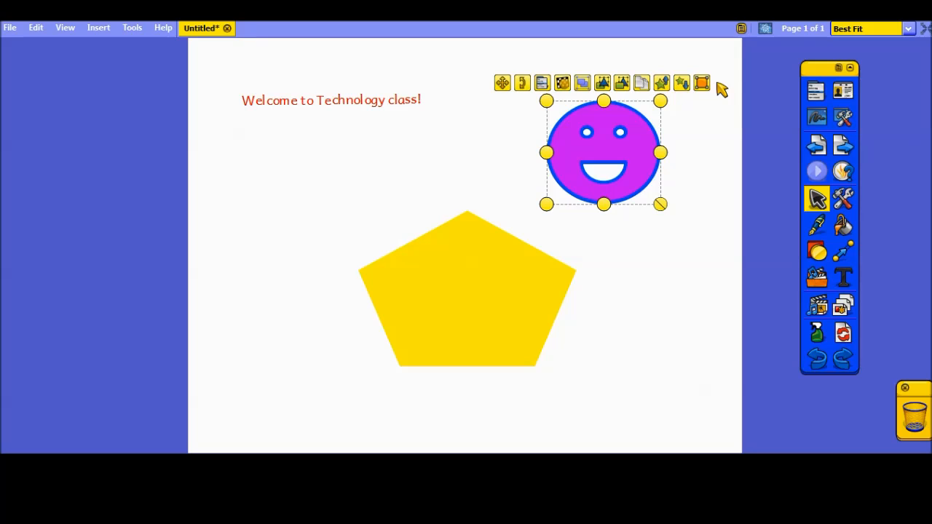
drag(646, 135, 386, 120)
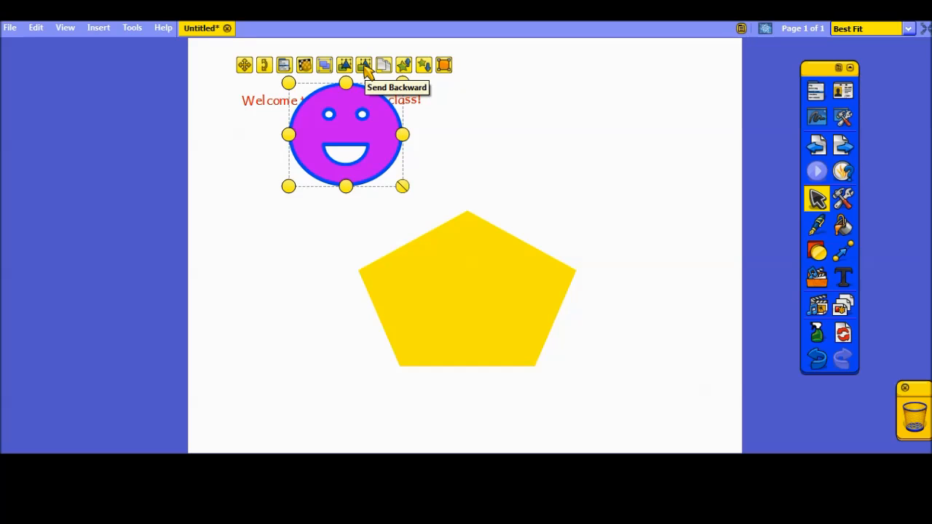
click(364, 66)
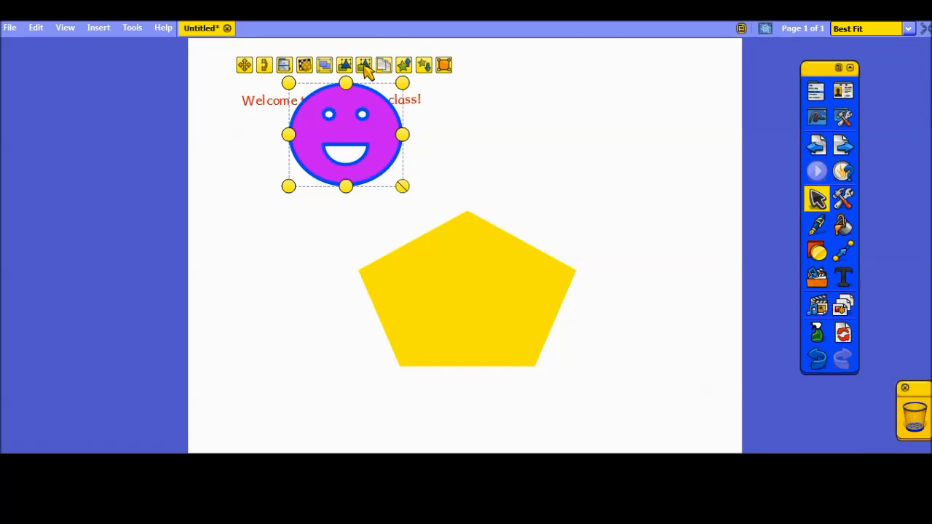
click(364, 65)
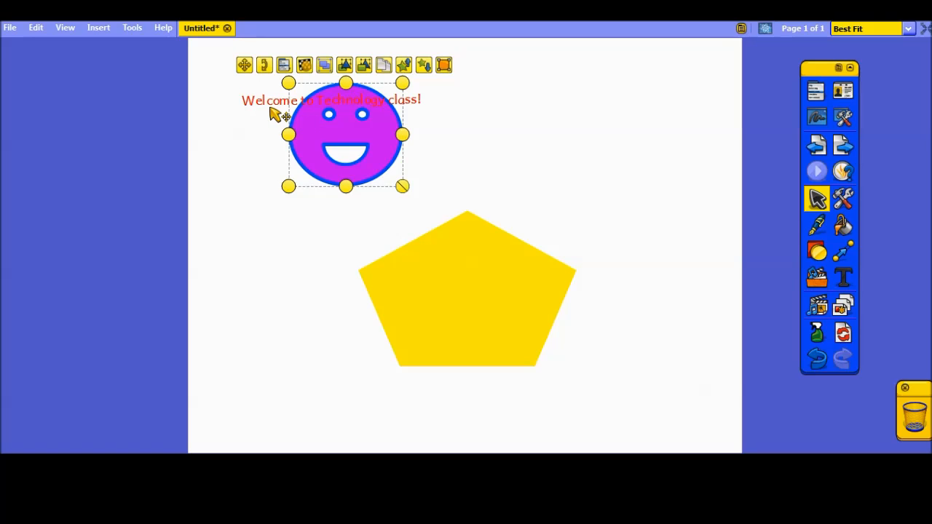
click(453, 128)
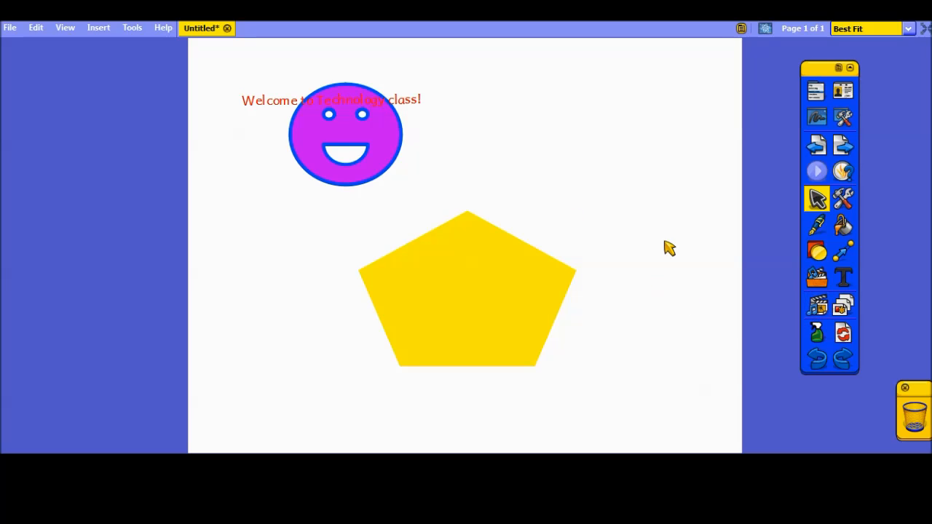
- Add a second blank page and use the page thumbnails to switch to page 1 and back to page 2
click(841, 145)
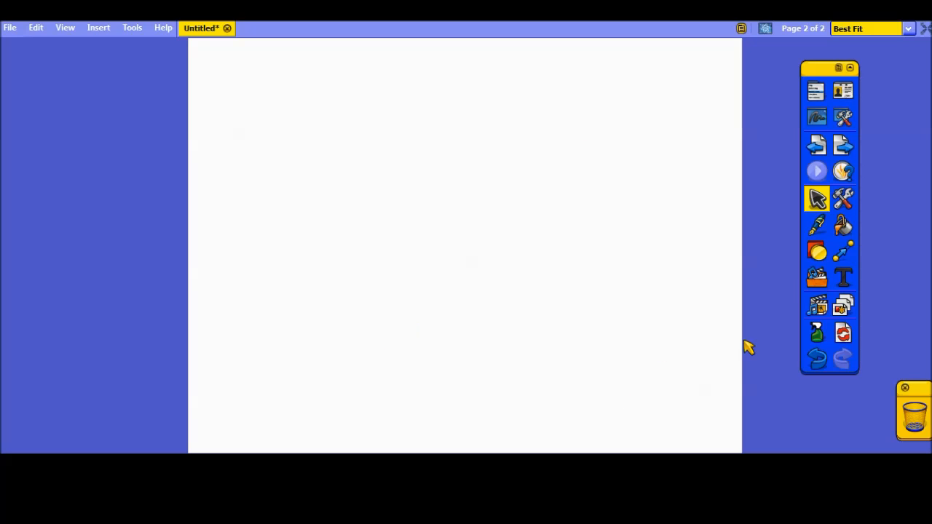
click(849, 301)
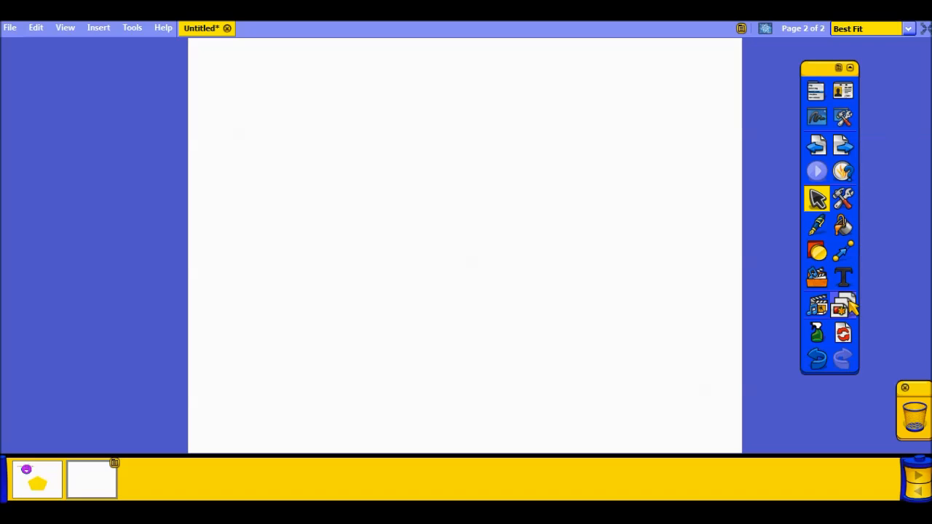
click(57, 487)
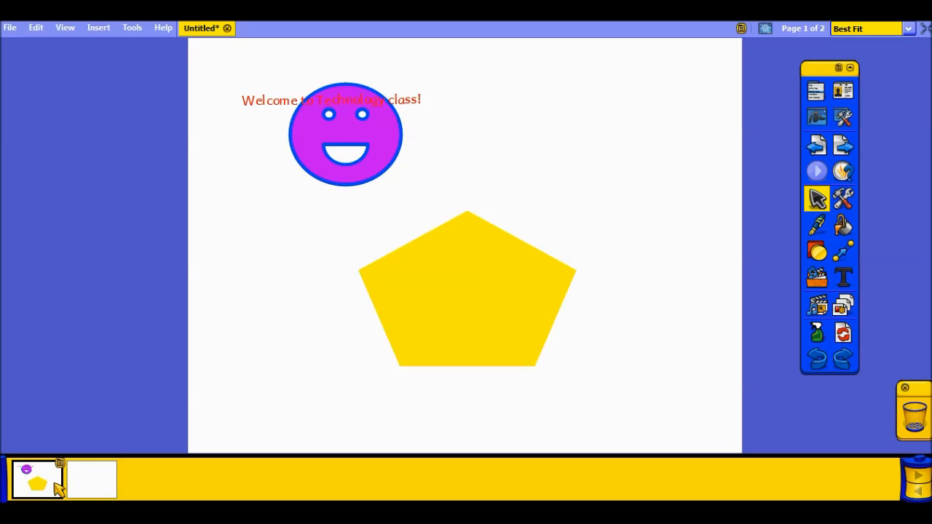
click(92, 482)
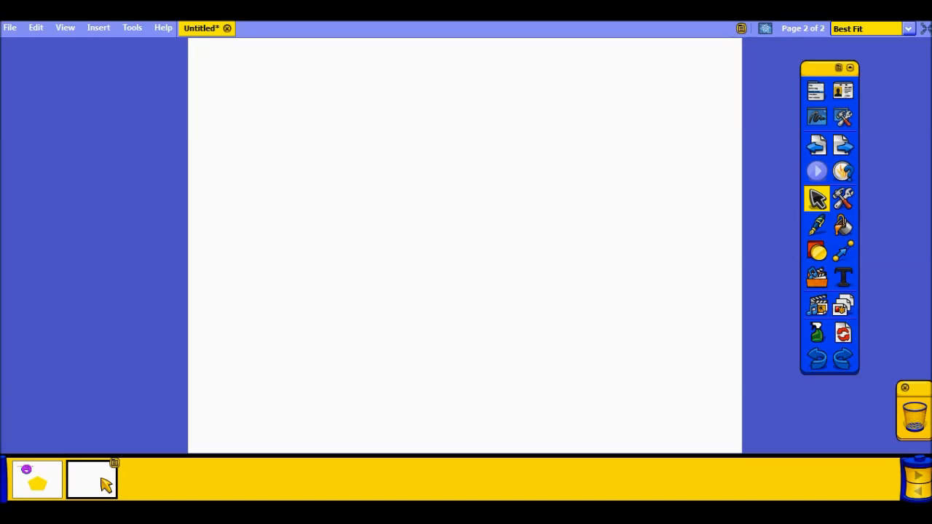
- Reorder the pages by moving the blank page to first place, and return it to second place
click(106, 482)
drag(107, 482, 125, 488)
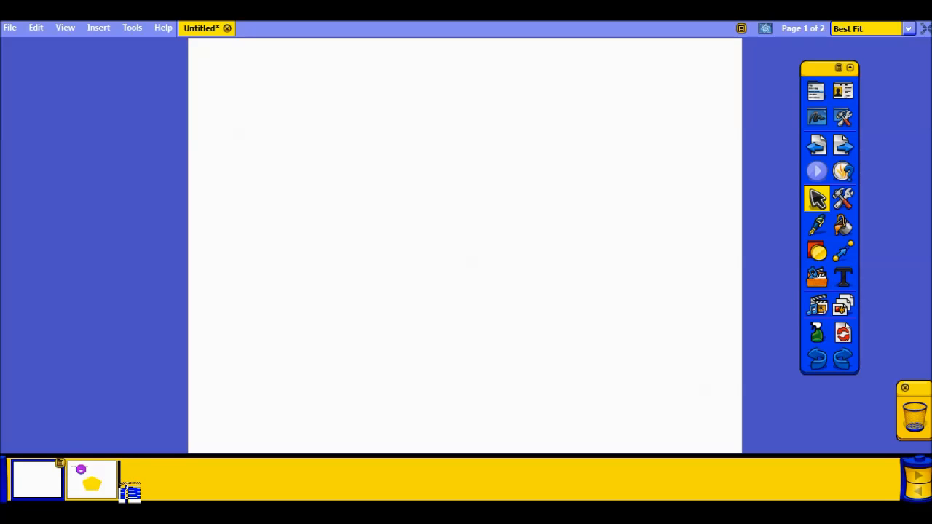
drag(125, 488, 121, 487)
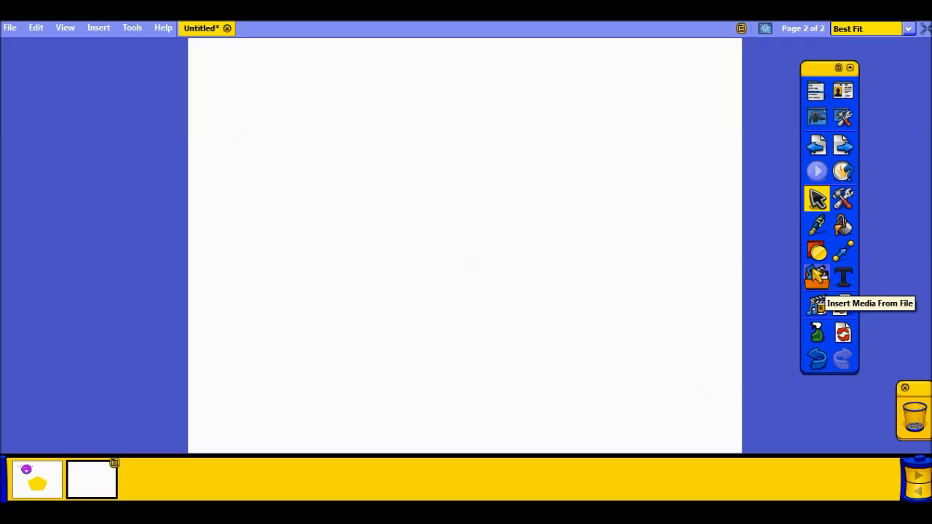
- Insert the picture IMG_0810 from Pictures > digi dragons > Feb 13 ASA onto page 2
click(820, 287)
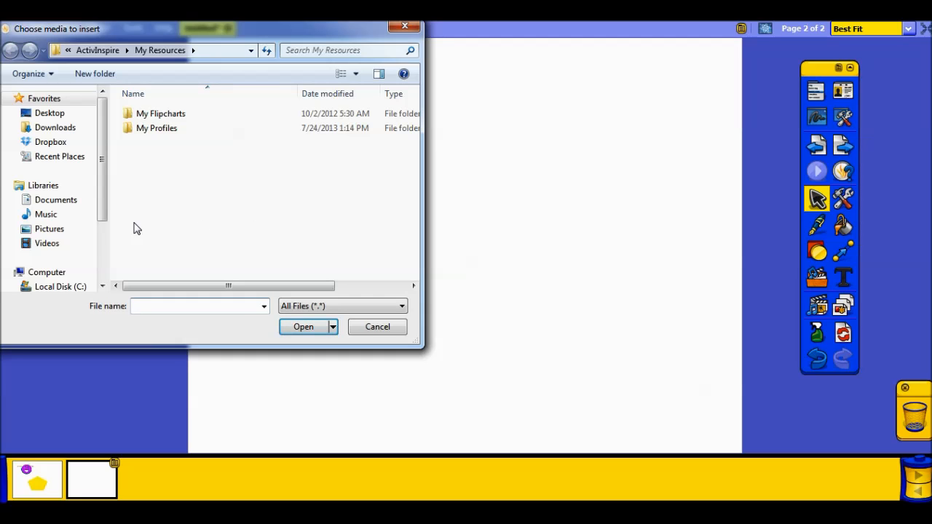
click(61, 234)
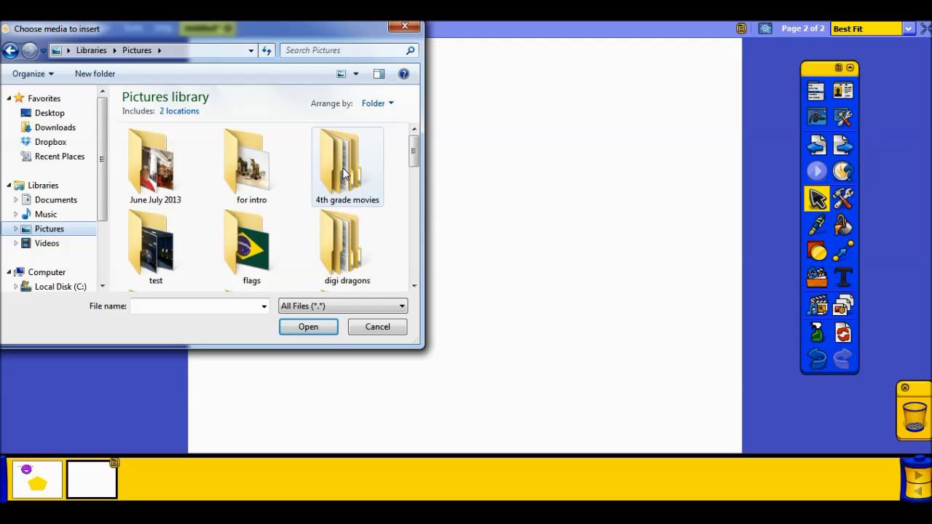
drag(418, 149, 417, 162)
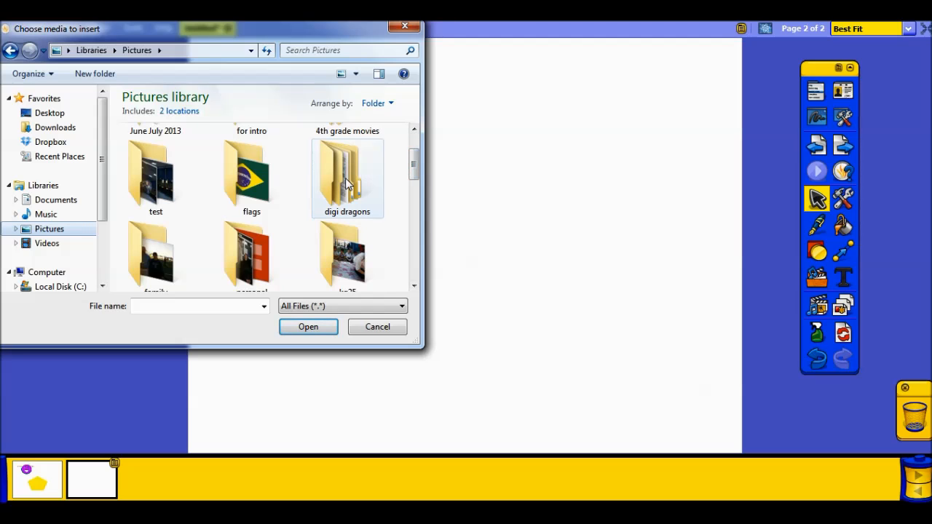
click(347, 185)
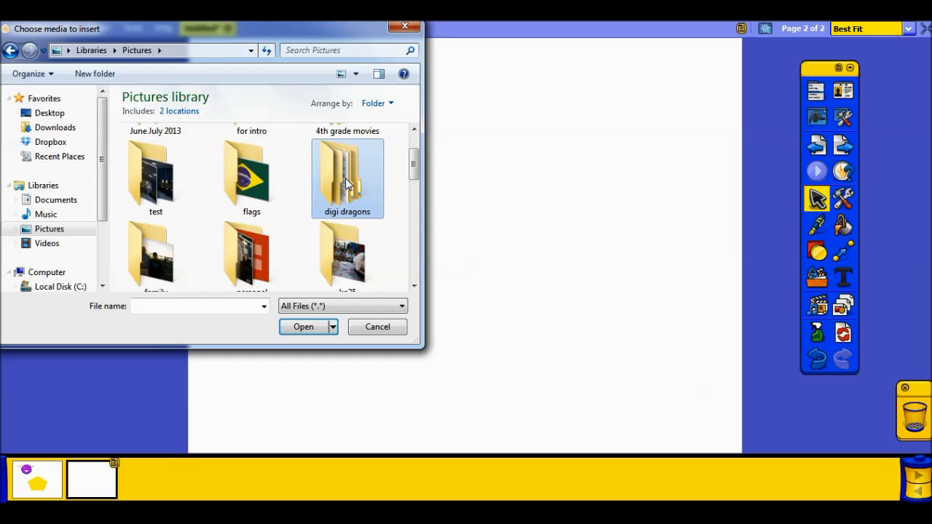
double_click(347, 184)
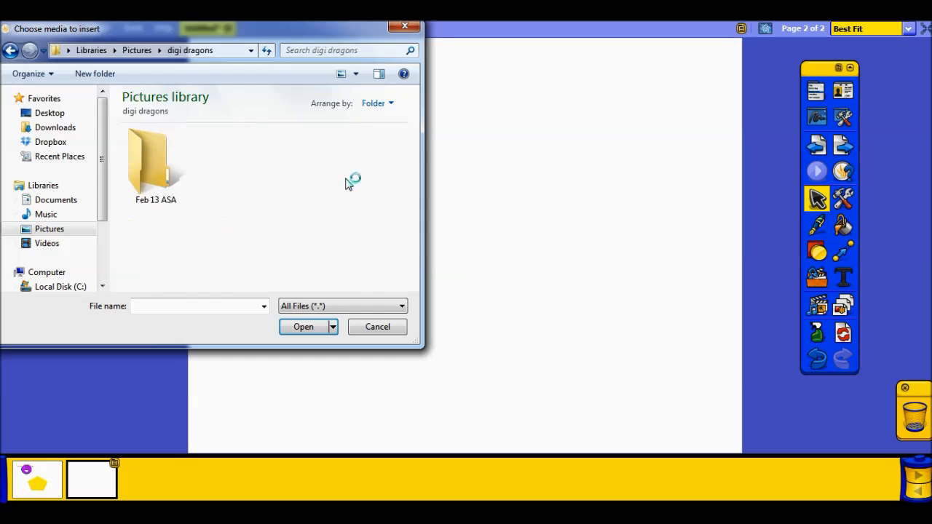
click(151, 175)
double_click(151, 176)
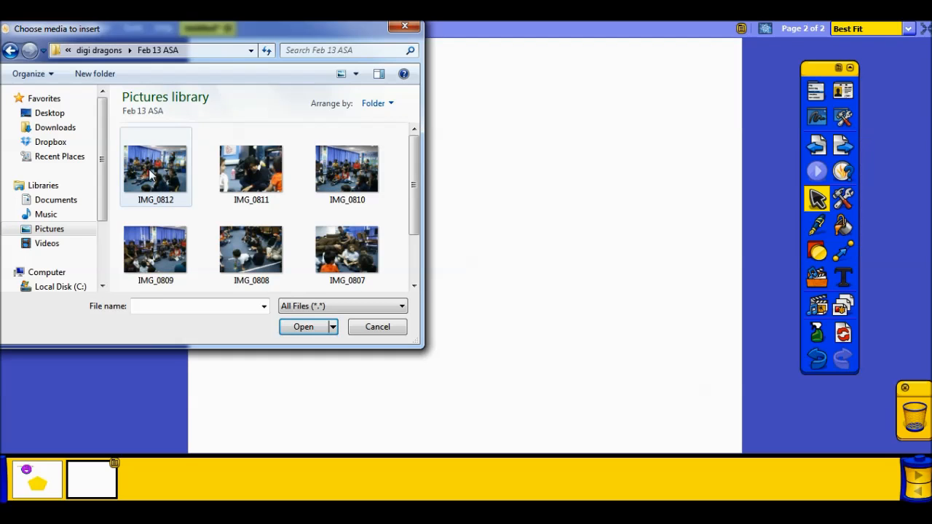
click(347, 177)
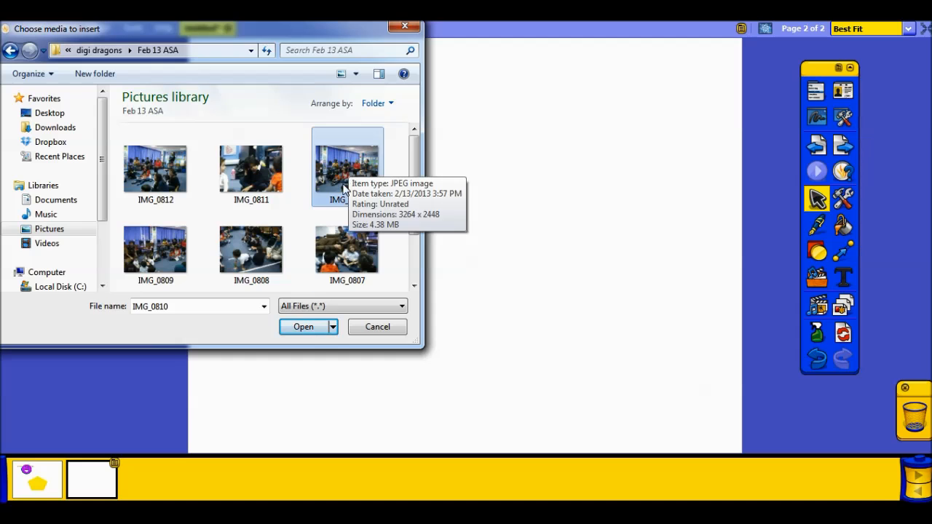
click(314, 326)
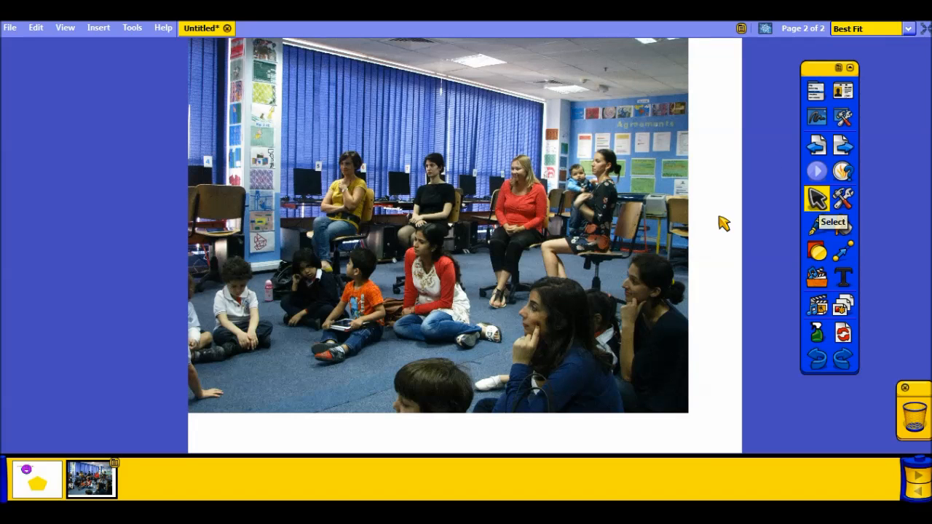
- Scale the photo proportionally to about two-thirds of the page width, undoing a trial narrowing of its width alone
click(634, 233)
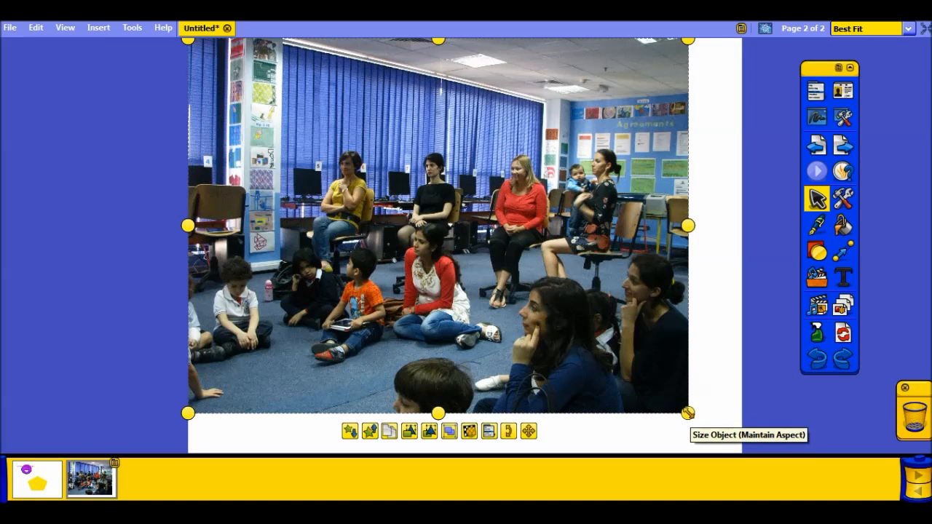
drag(688, 413, 374, 177)
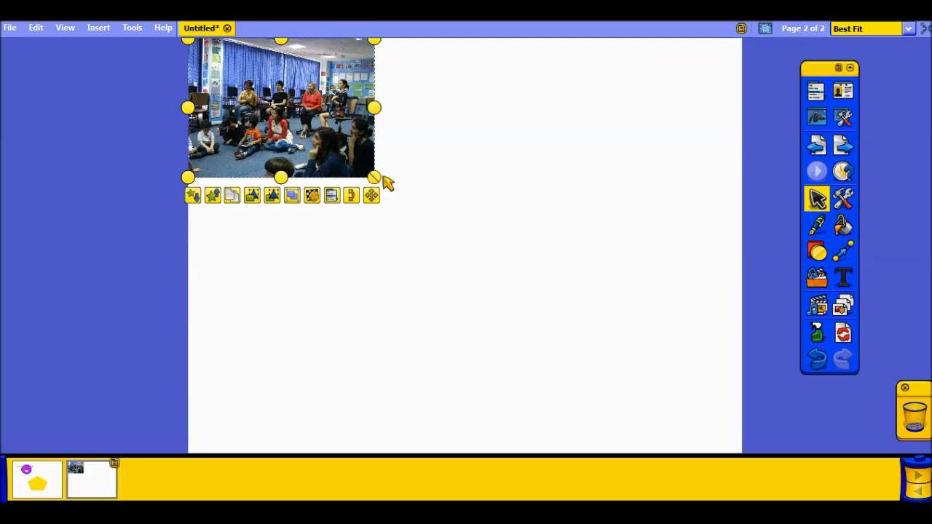
drag(379, 180, 563, 354)
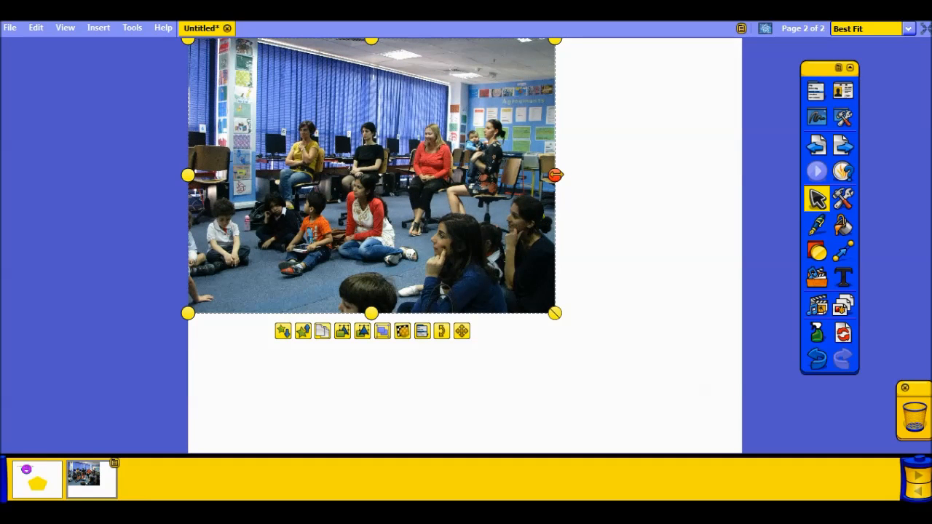
mouse_move(555, 174)
mouse_down()
mouse_move(319, 175)
mouse_move(545, 175)
mouse_up()
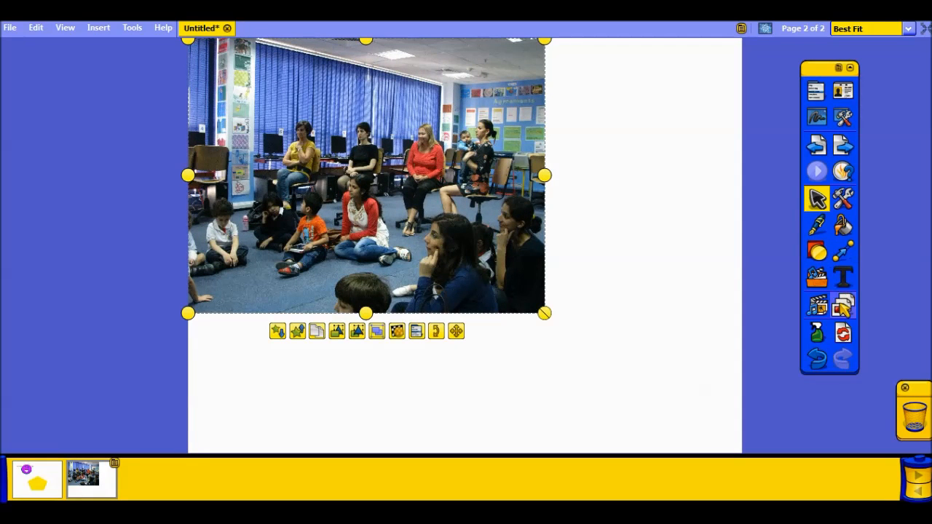
click(817, 359)
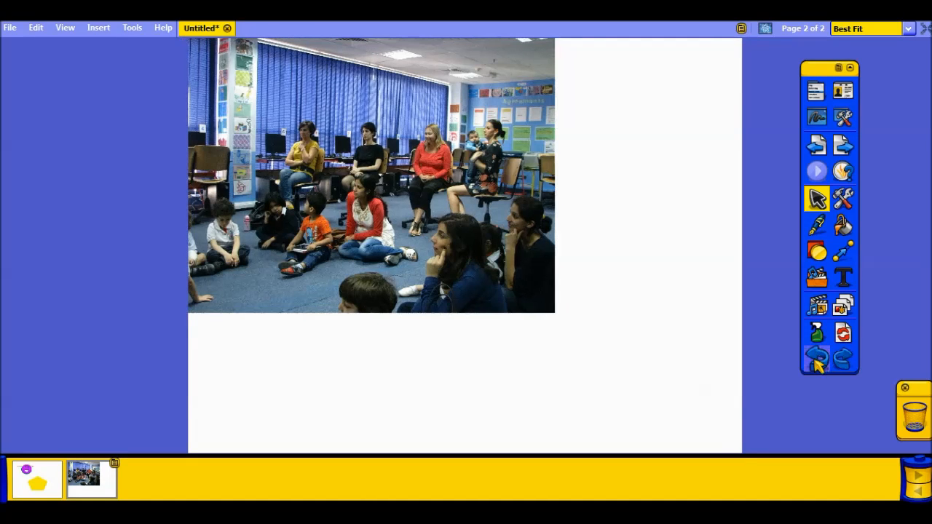
- Move the photo to the centre of the page and deselect it
click(545, 306)
drag(383, 165, 466, 230)
click(686, 203)
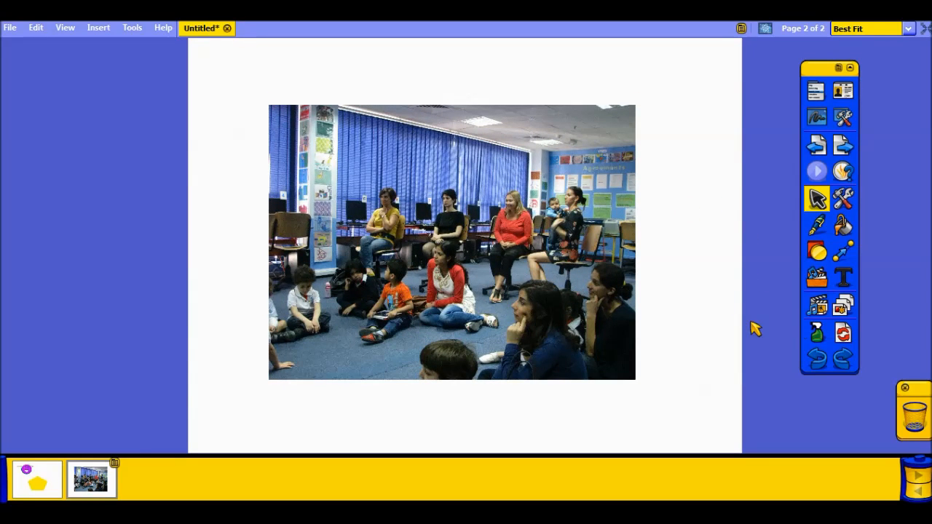
- Apply the handwriting-line background from Shared Resources > Backgrounds > Paper to page 2
click(819, 306)
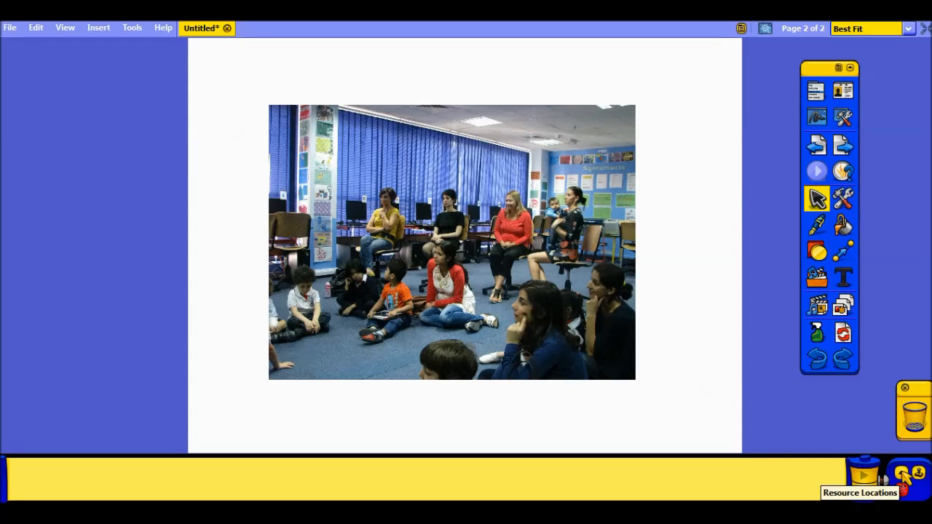
click(902, 475)
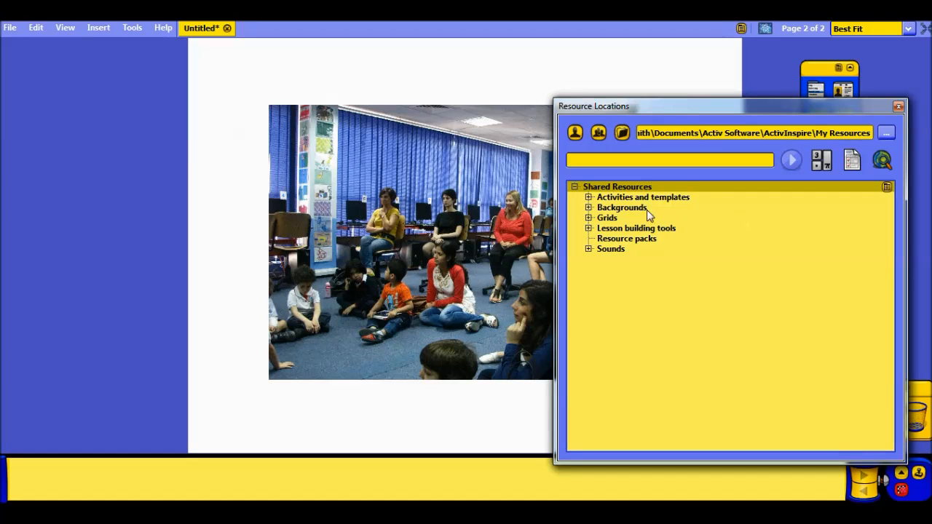
click(590, 198)
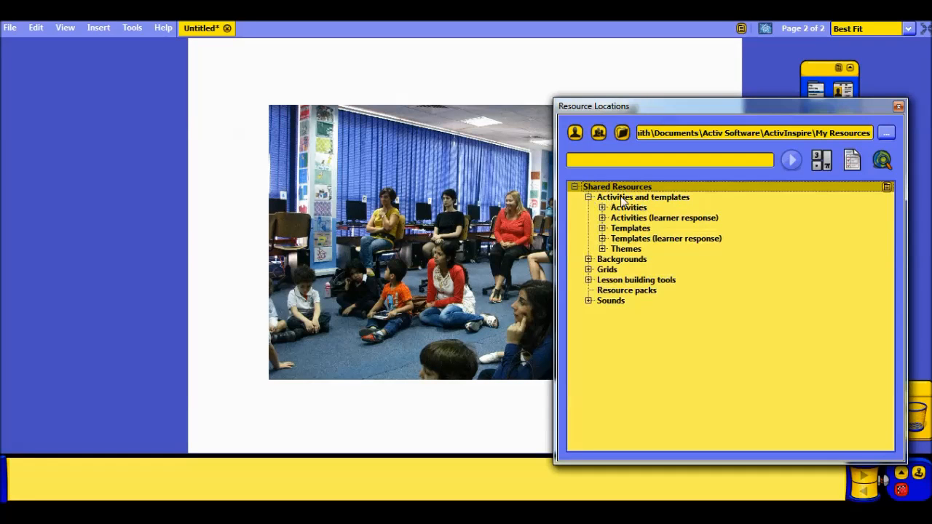
click(588, 260)
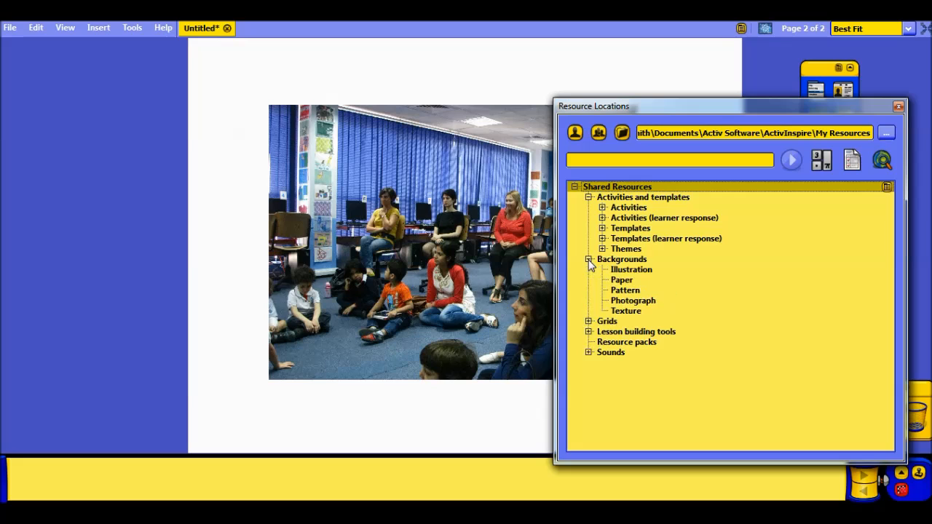
click(624, 280)
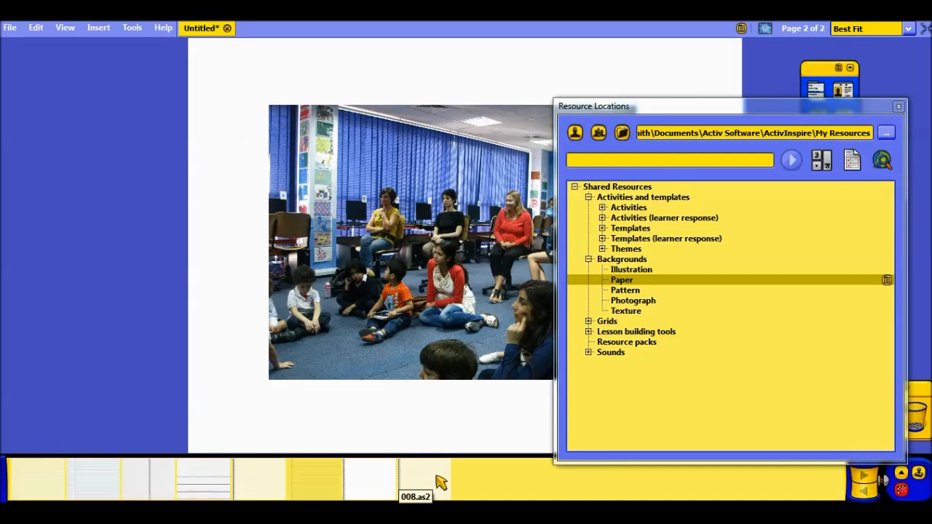
click(204, 485)
drag(203, 485, 237, 382)
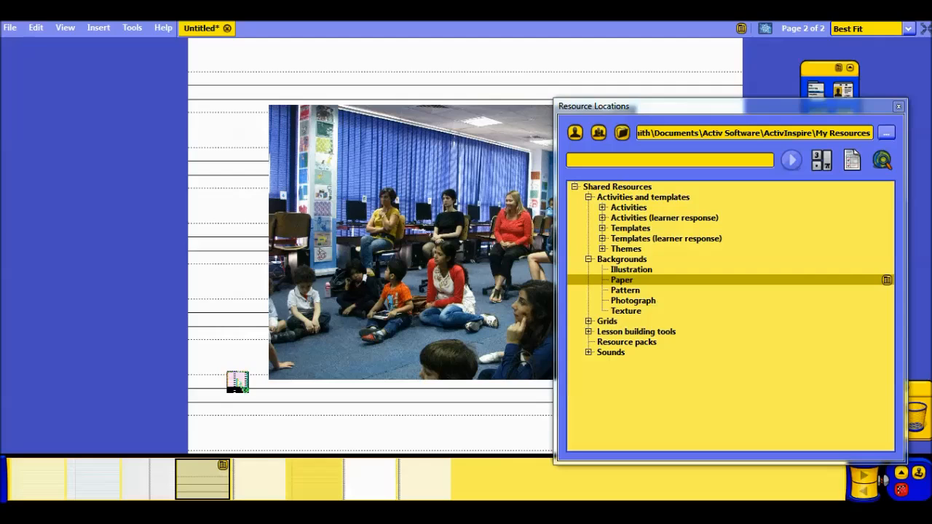
drag(237, 381, 245, 388)
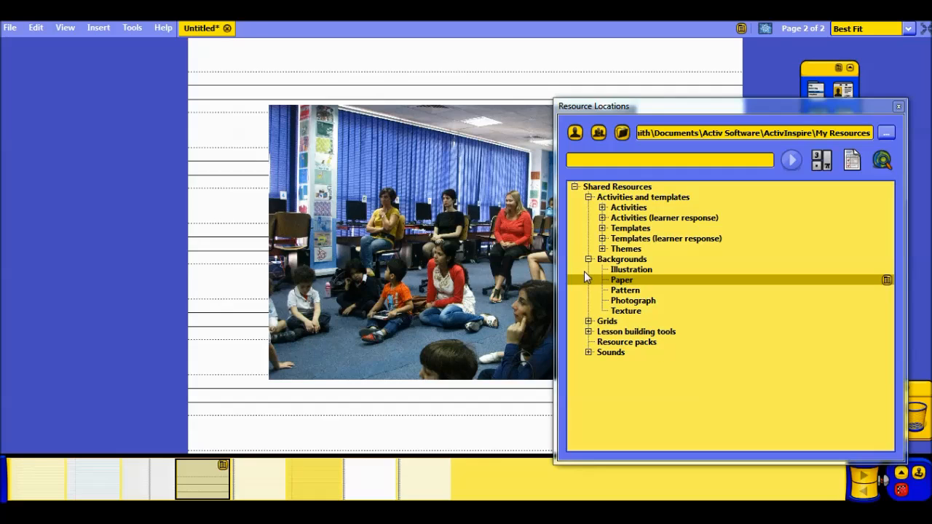
- Browse the Pattern, Photograph and Texture collections of the shared backgrounds
click(631, 292)
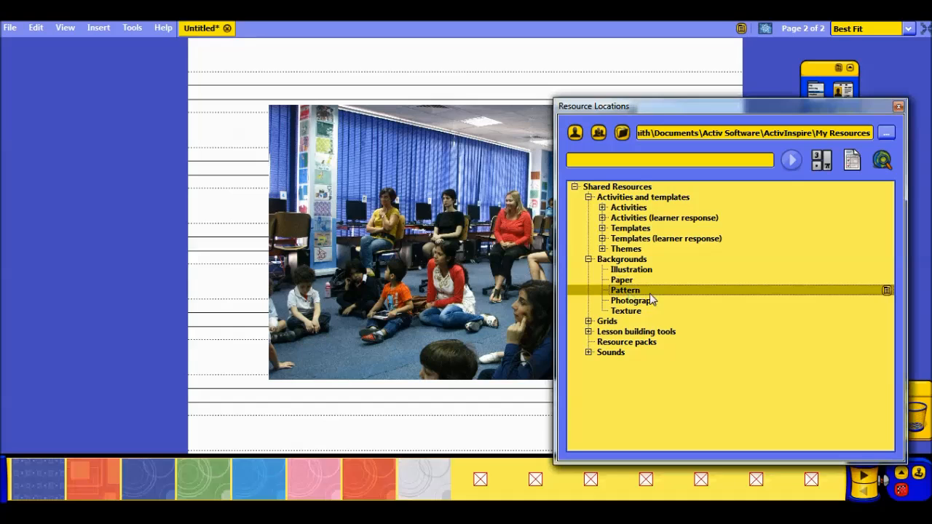
click(647, 302)
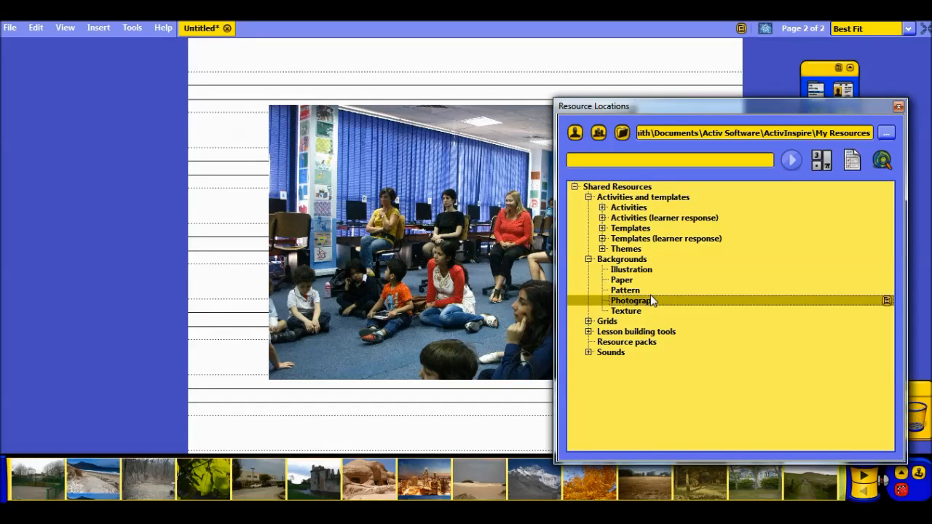
click(629, 313)
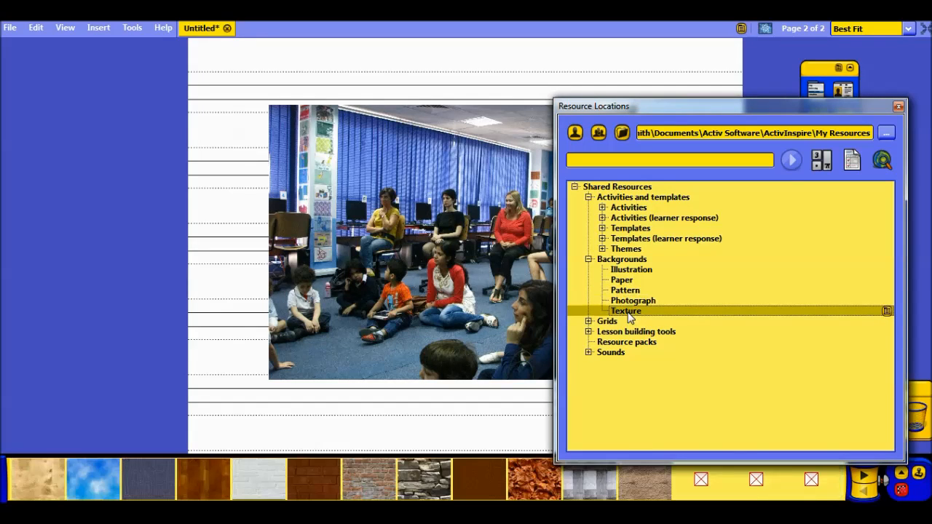
- Apply the first graph paper grid from Shared Resources > Grids to page 2
click(588, 321)
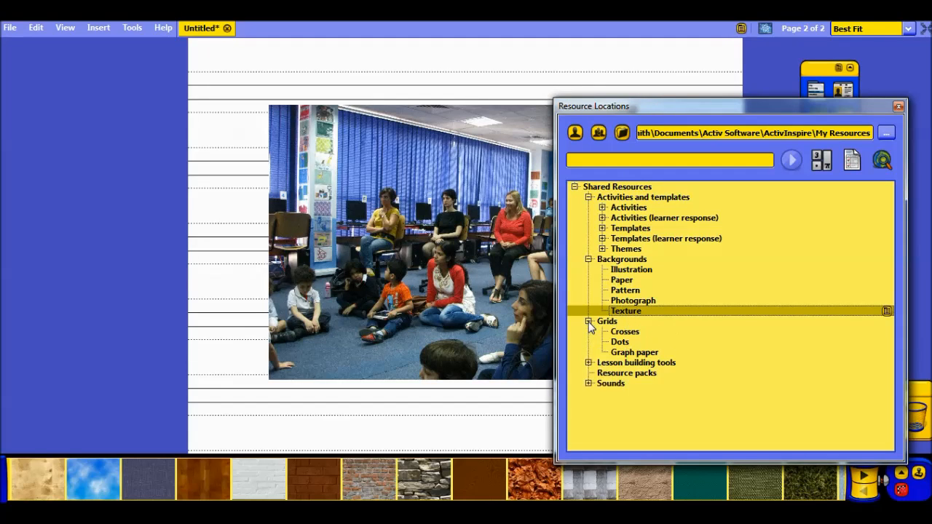
click(633, 356)
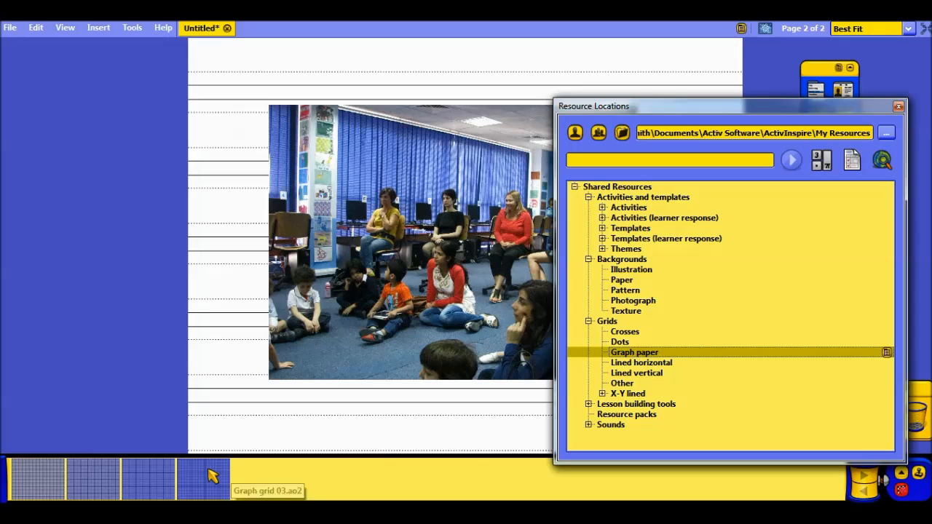
drag(34, 479, 251, 395)
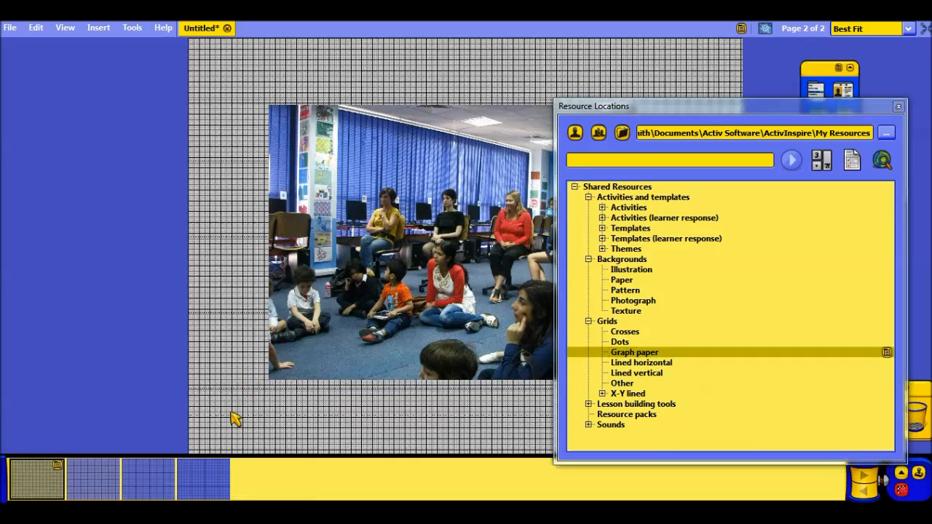
- Look through the Lined vertical and Other grids, and apply the first 30 degrees grid from X-Y lined to page 2
click(626, 374)
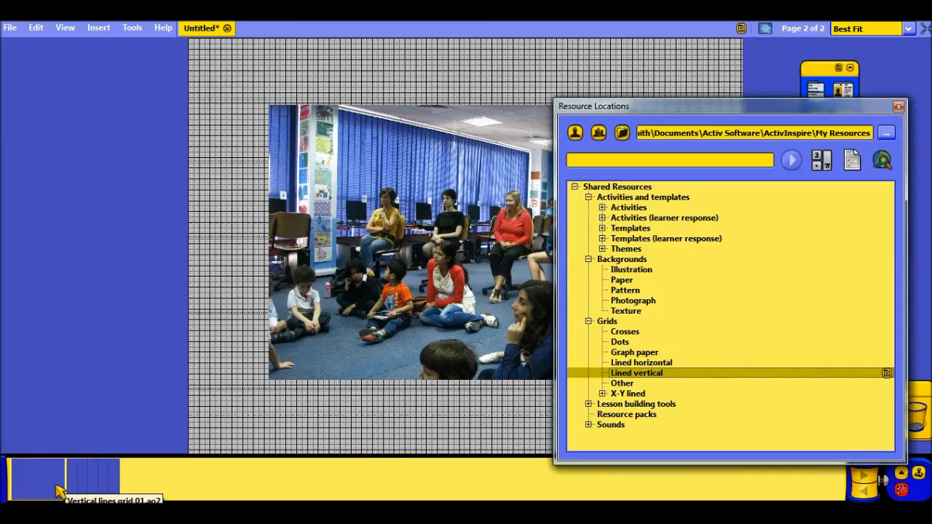
click(623, 385)
click(603, 394)
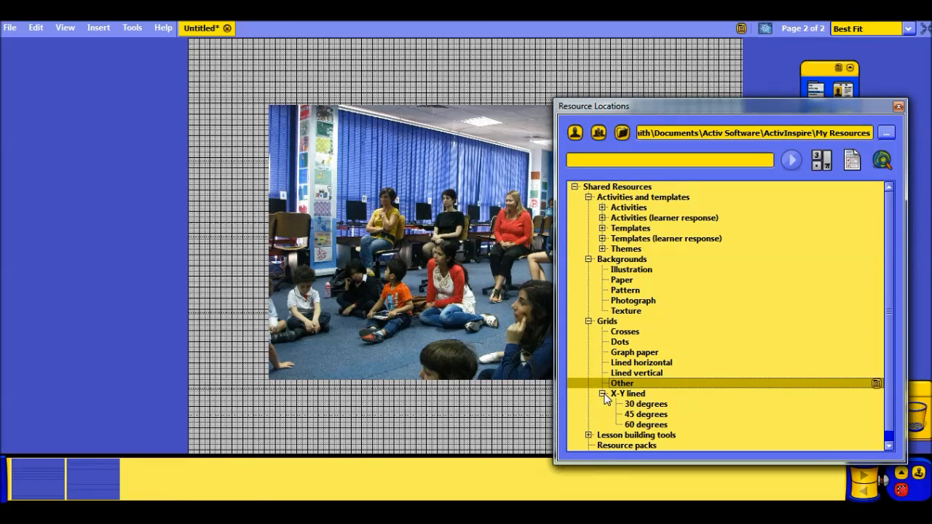
click(645, 407)
drag(51, 488, 262, 378)
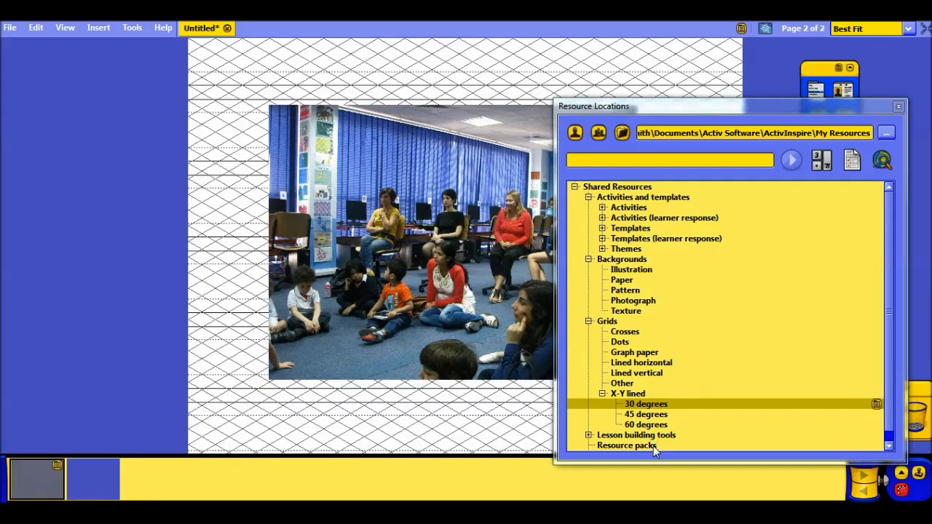
- Place the sound Bird 06.wav from Shared Resources > Sounds > Animals beside the photo's left edge and deselect it
click(890, 446)
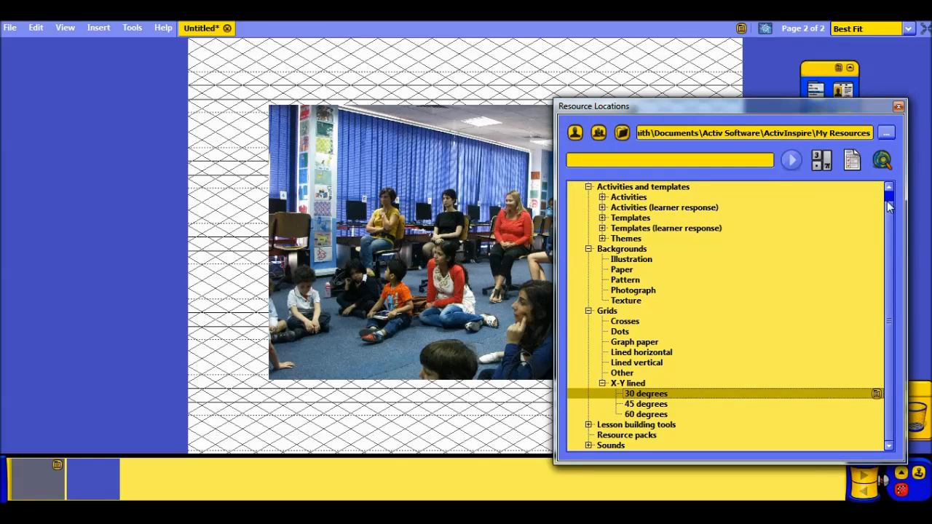
drag(889, 208, 890, 195)
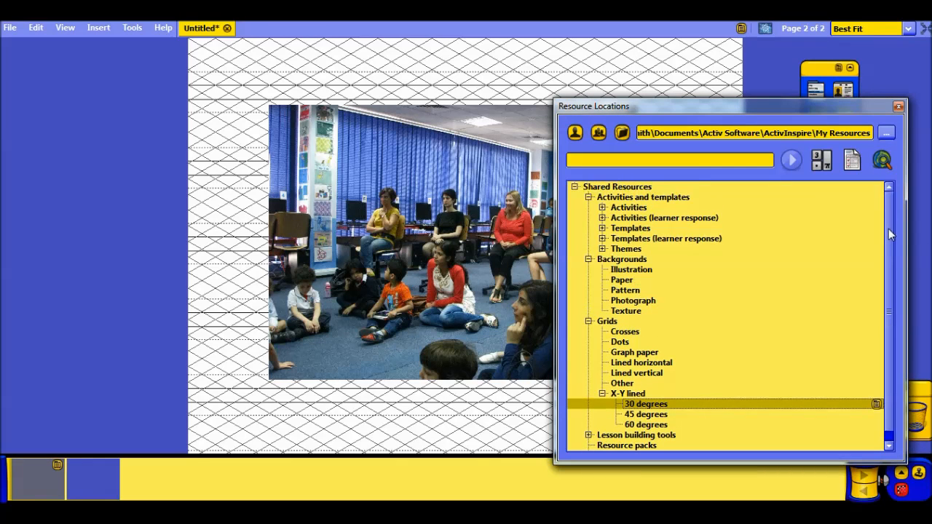
click(889, 446)
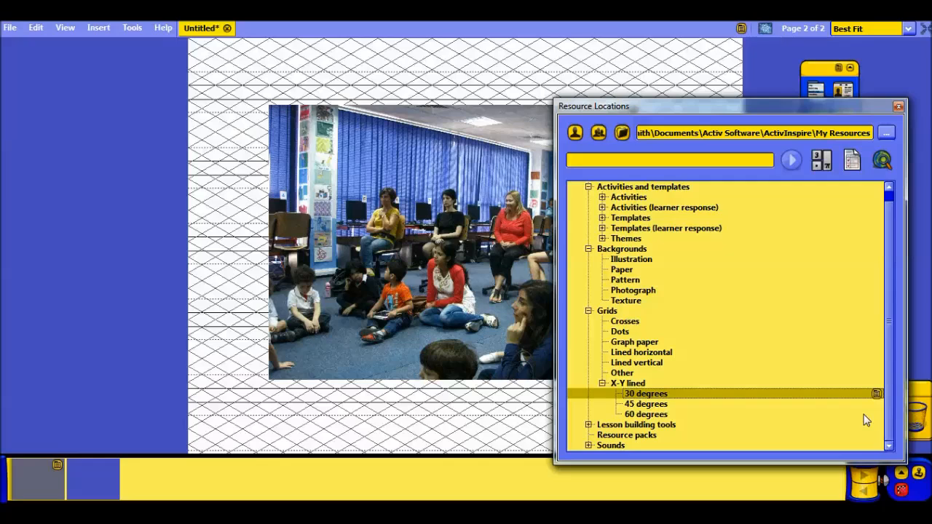
click(605, 444)
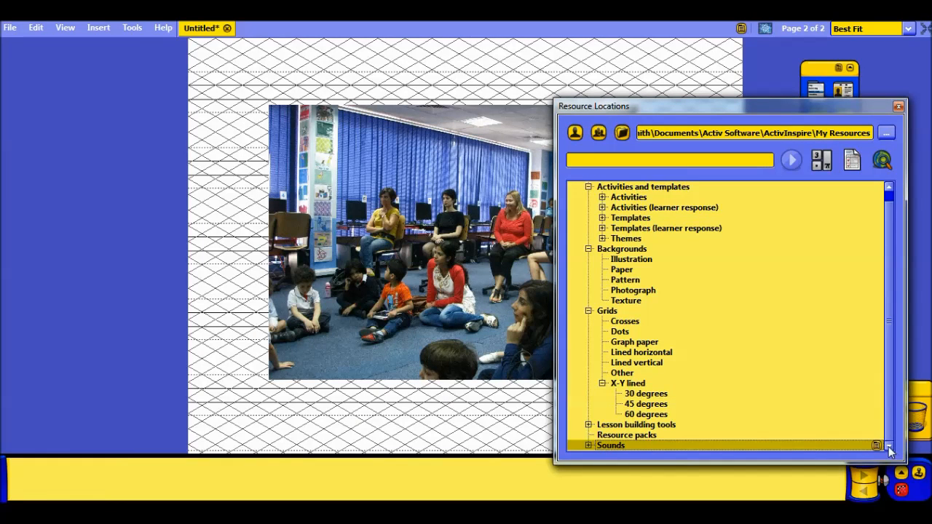
click(588, 446)
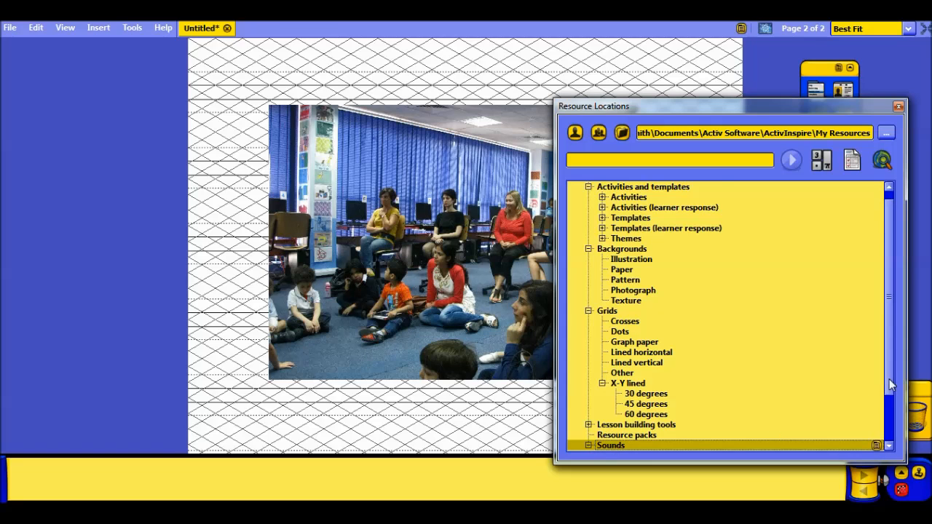
click(888, 407)
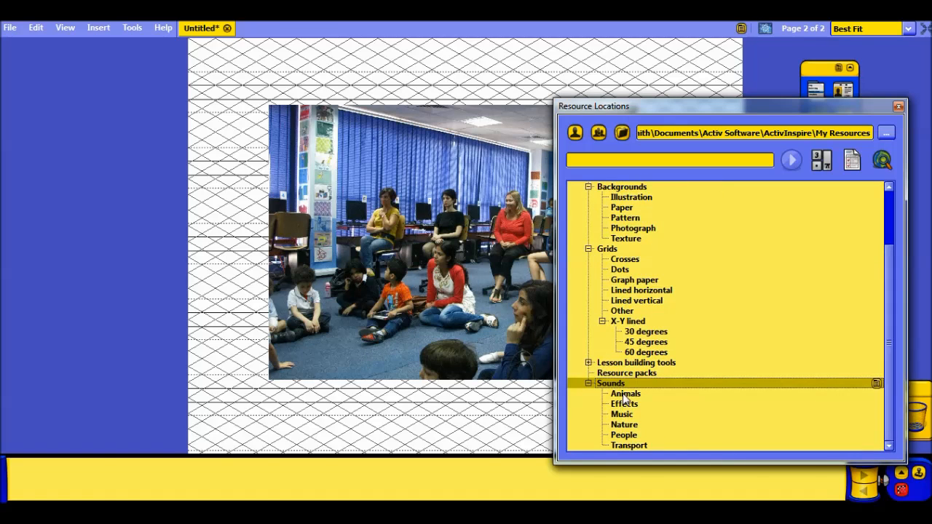
click(625, 394)
click(313, 479)
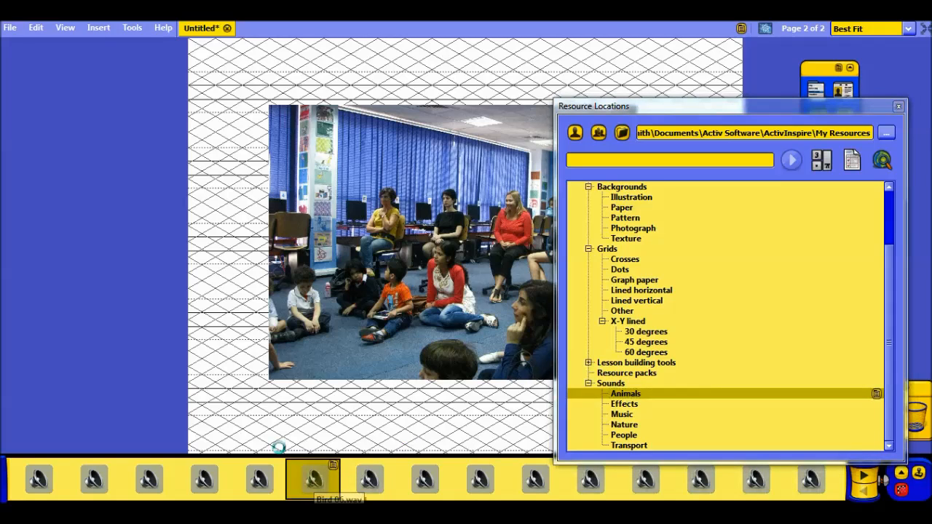
drag(279, 447, 239, 298)
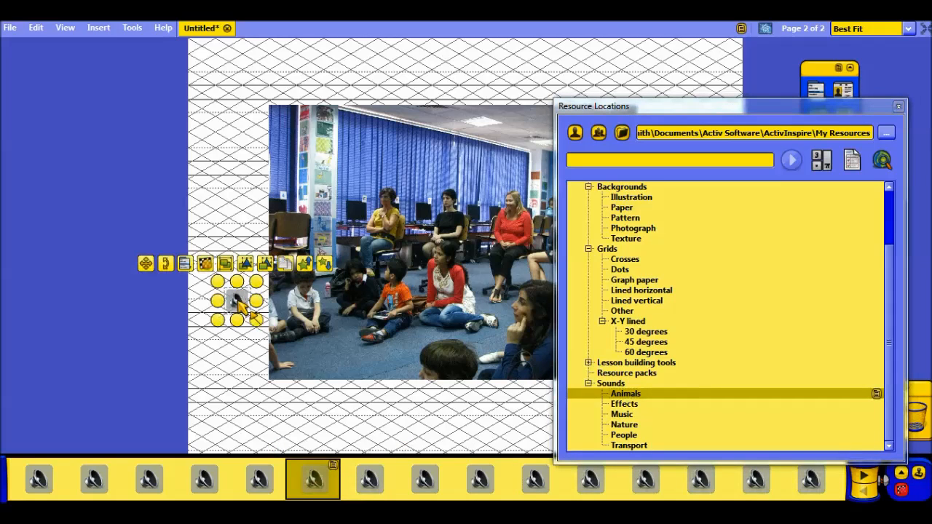
click(251, 349)
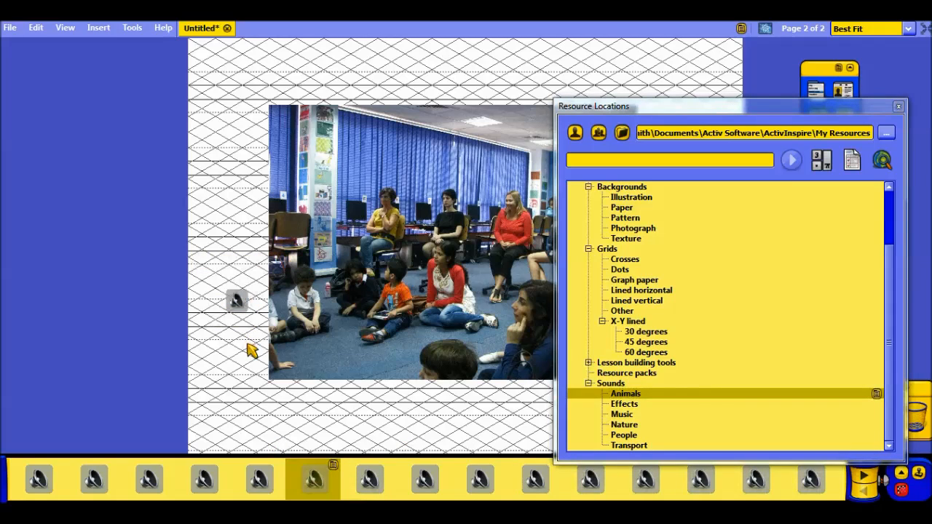
- Play and stop the bird sound on the page, and close the Sound Controller and the Resource Locations window
click(237, 303)
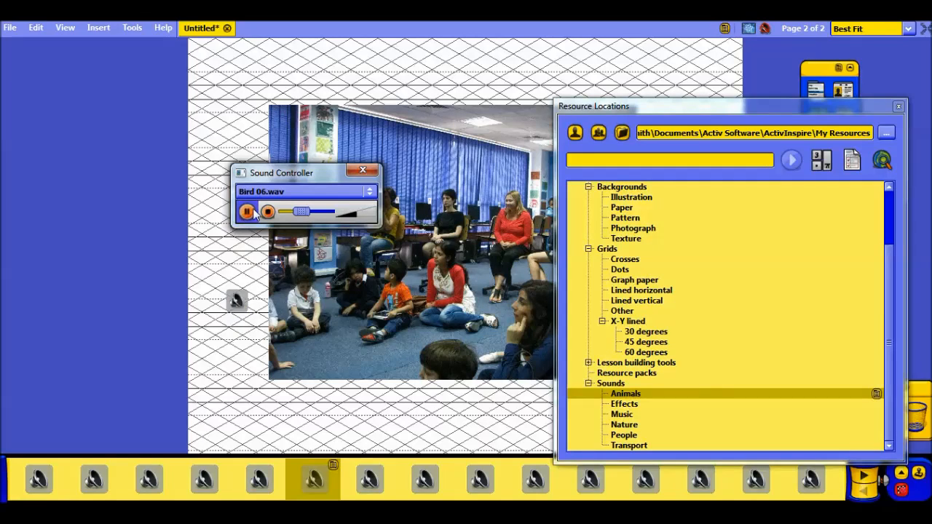
click(268, 215)
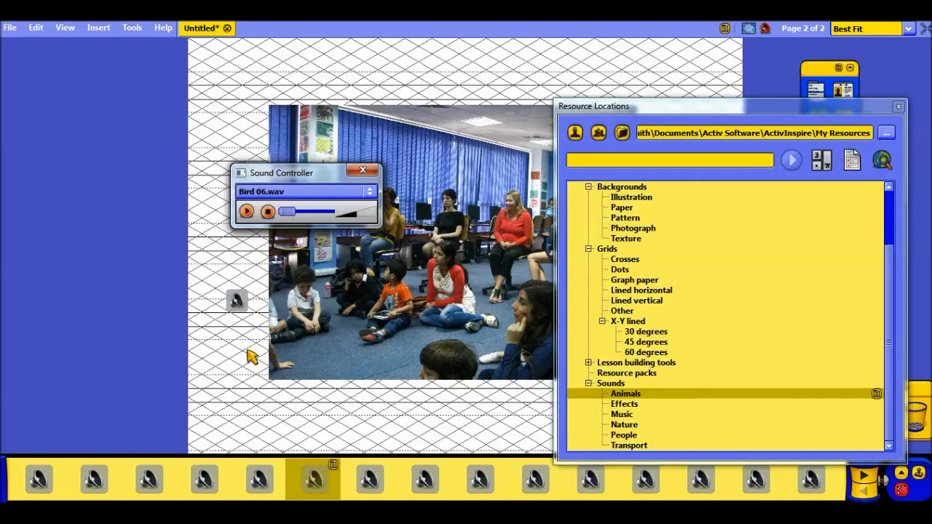
click(364, 172)
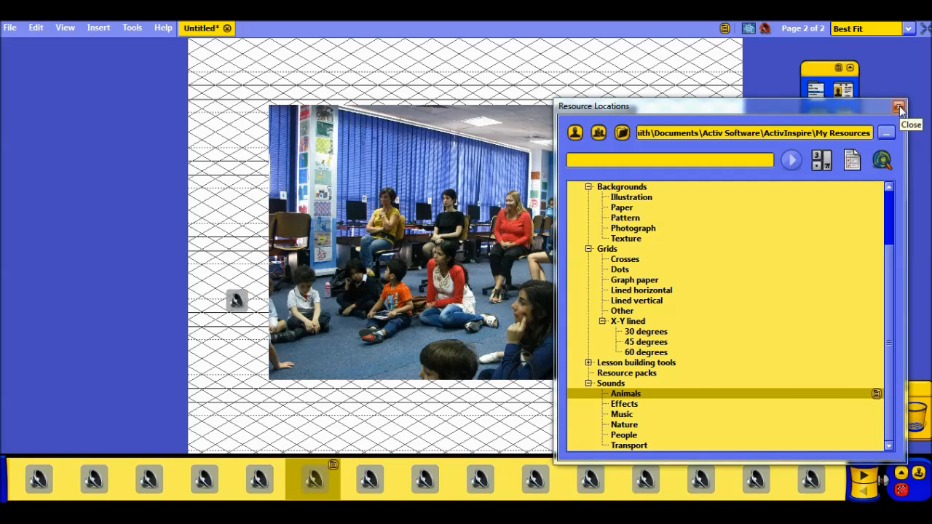
click(899, 108)
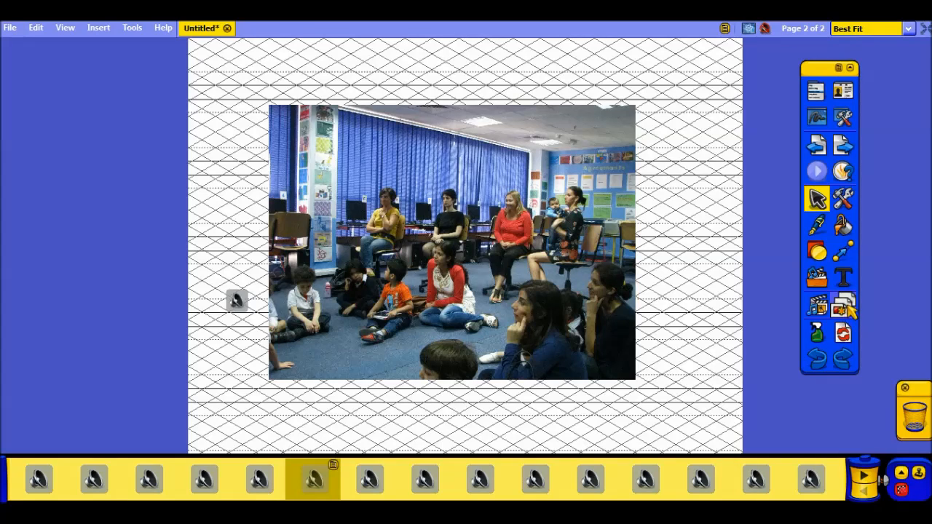
- On page 1, fill the pentagon with green and the page background with yellow
click(818, 147)
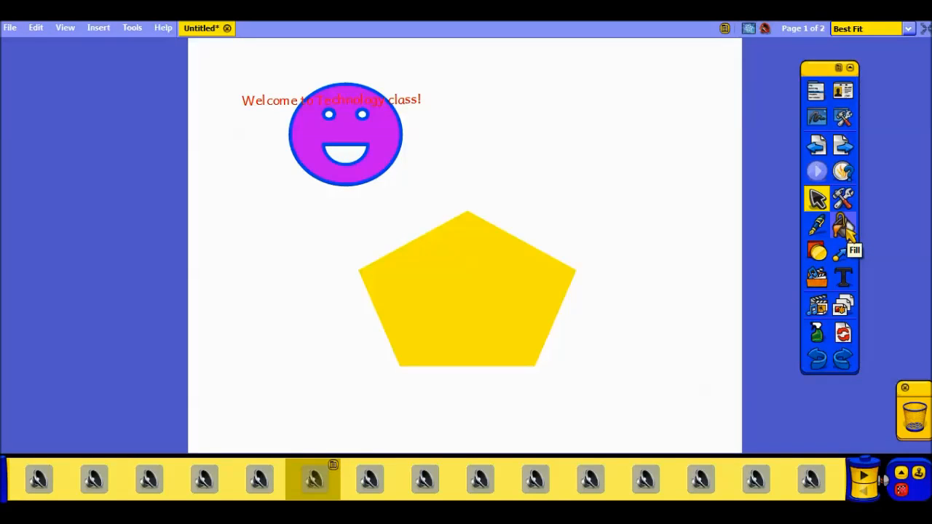
click(845, 229)
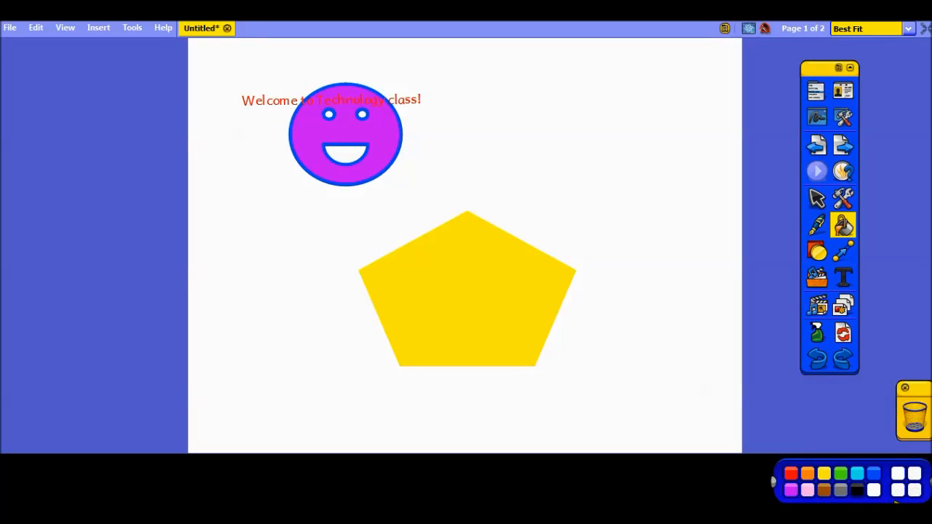
click(841, 475)
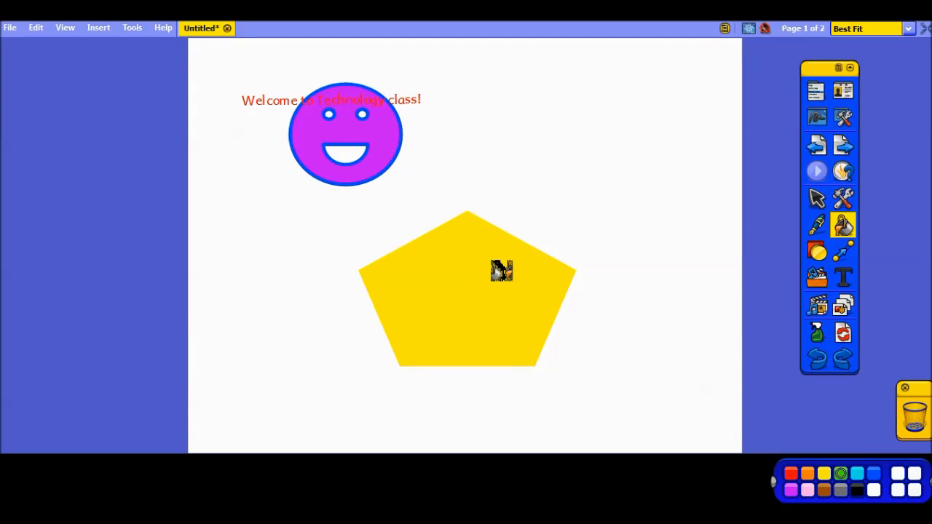
click(501, 271)
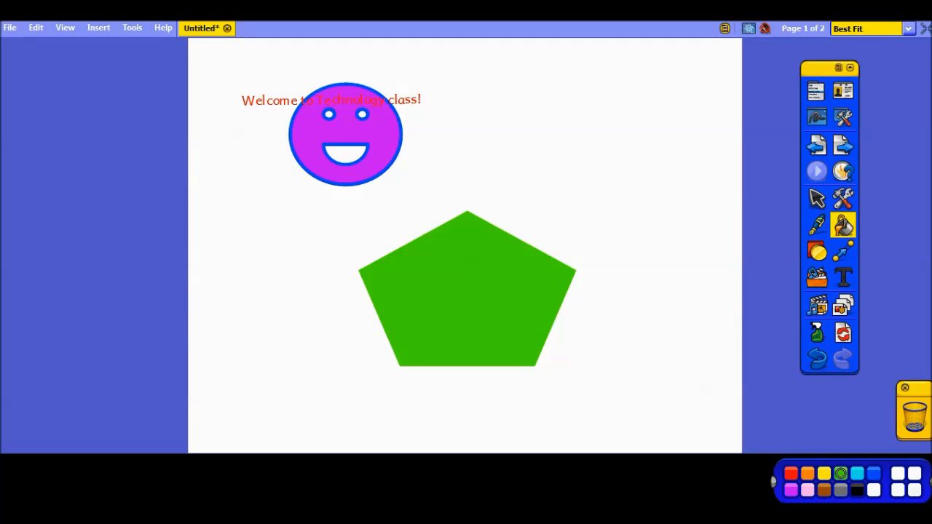
click(824, 475)
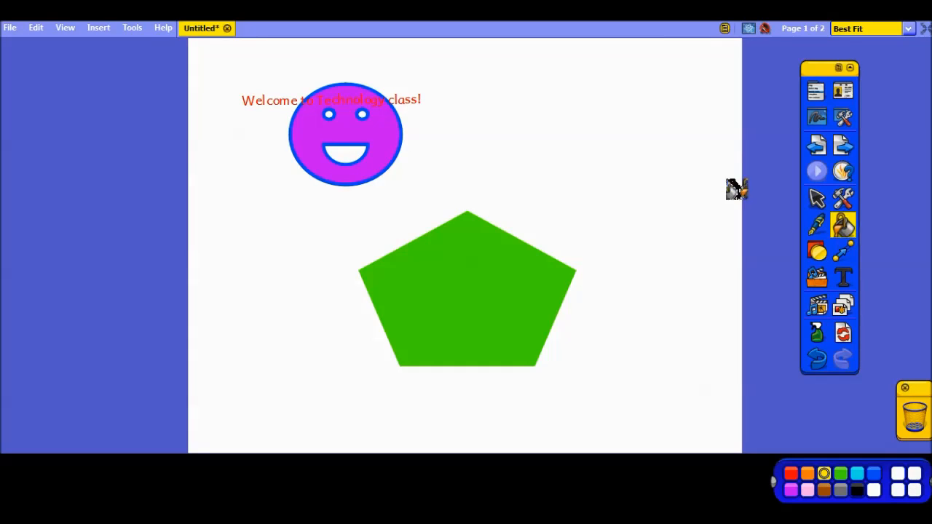
click(631, 96)
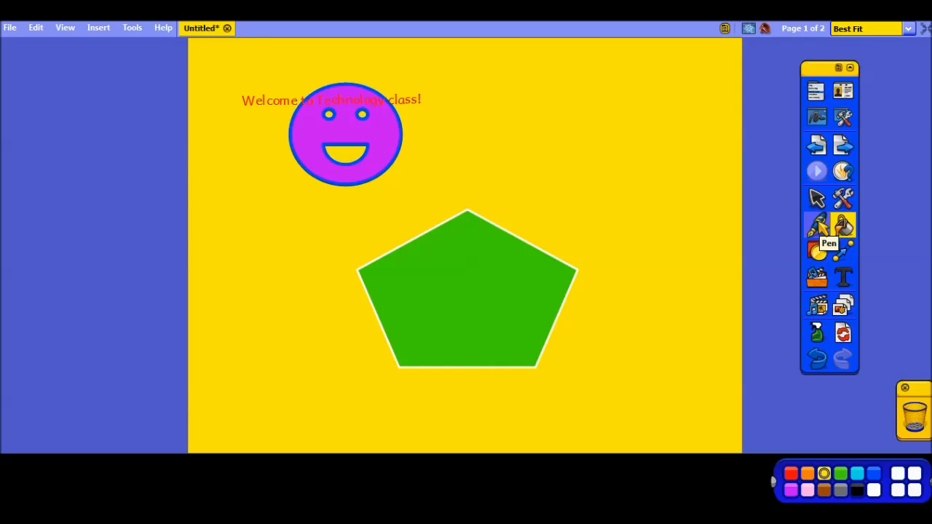
- With the blue pen, handwrite "Hi" beside the smiley face, then draw an arrow into the pentagon and a small circle left of it
click(817, 226)
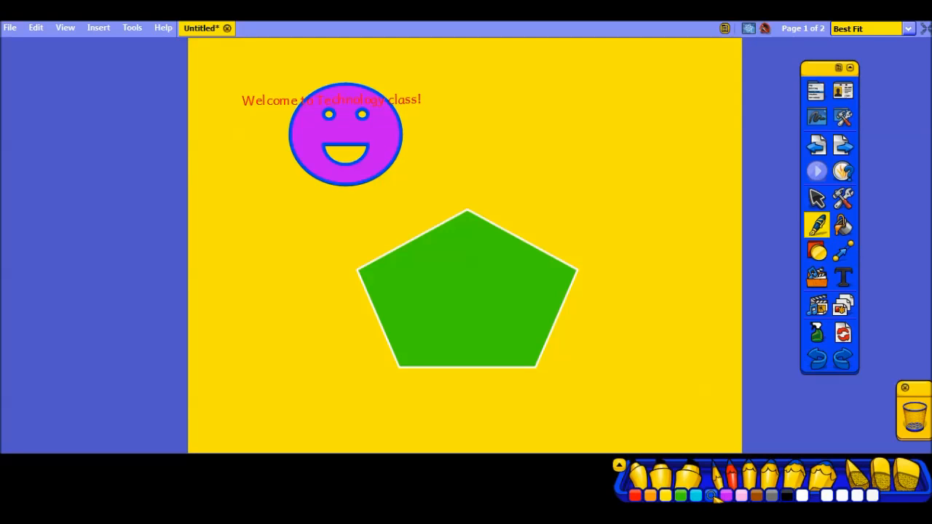
drag(466, 101, 461, 173)
drag(504, 94, 509, 169)
mouse_move(472, 134)
mouse_down()
mouse_move(500, 133)
mouse_move(529, 176)
mouse_up()
click(557, 105)
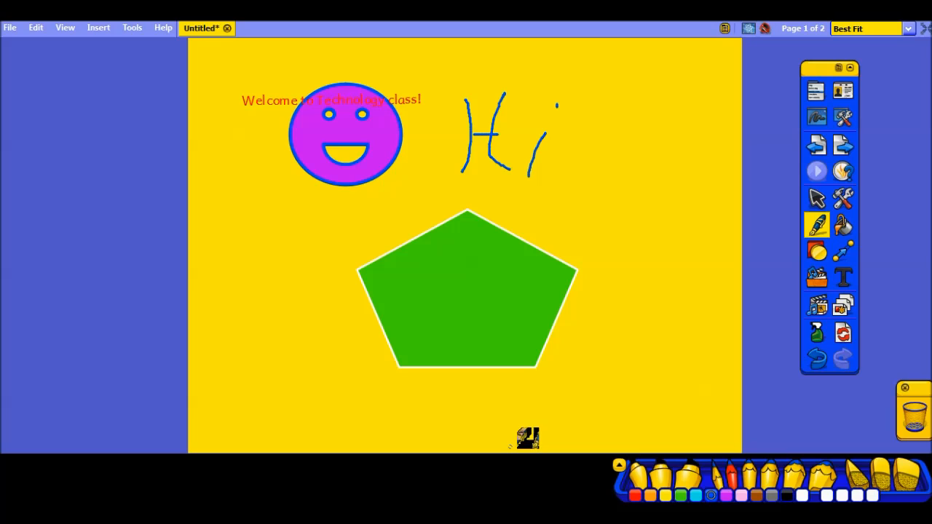
mouse_move(638, 172)
mouse_down()
mouse_move(494, 266)
mouse_move(592, 273)
mouse_up()
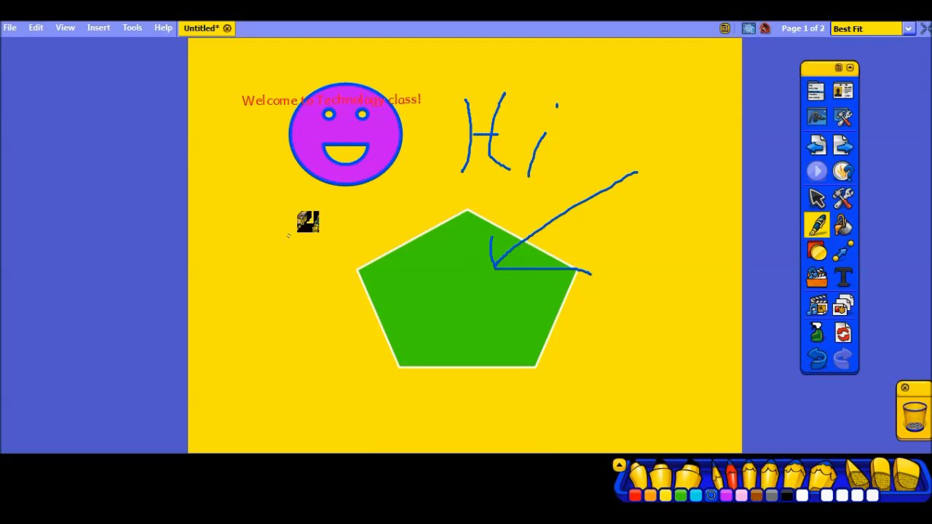
mouse_move(279, 239)
mouse_down()
mouse_move(295, 273)
mouse_move(284, 239)
mouse_up()
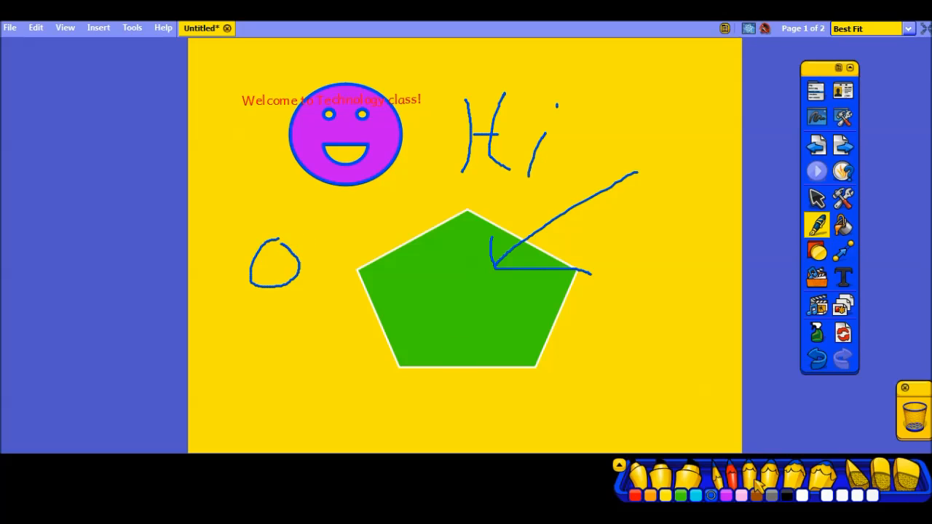
- Erase the arrow on the pentagon with the largest eraser, and try the medium and small erasers on the lower strokes of the H
click(906, 477)
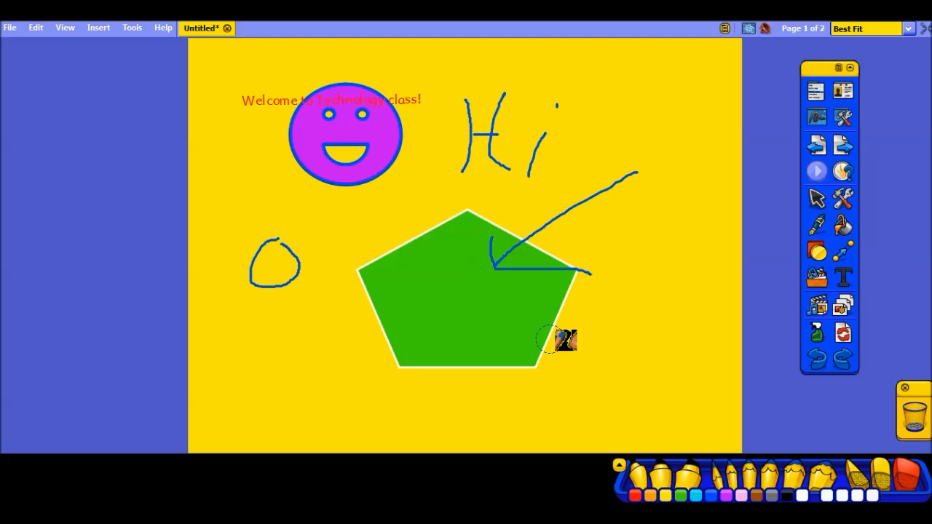
mouse_move(510, 250)
mouse_down()
mouse_move(483, 266)
mouse_move(537, 237)
mouse_move(516, 265)
mouse_move(475, 244)
mouse_move(546, 171)
mouse_move(568, 162)
mouse_move(553, 214)
mouse_move(599, 276)
mouse_move(576, 271)
mouse_up()
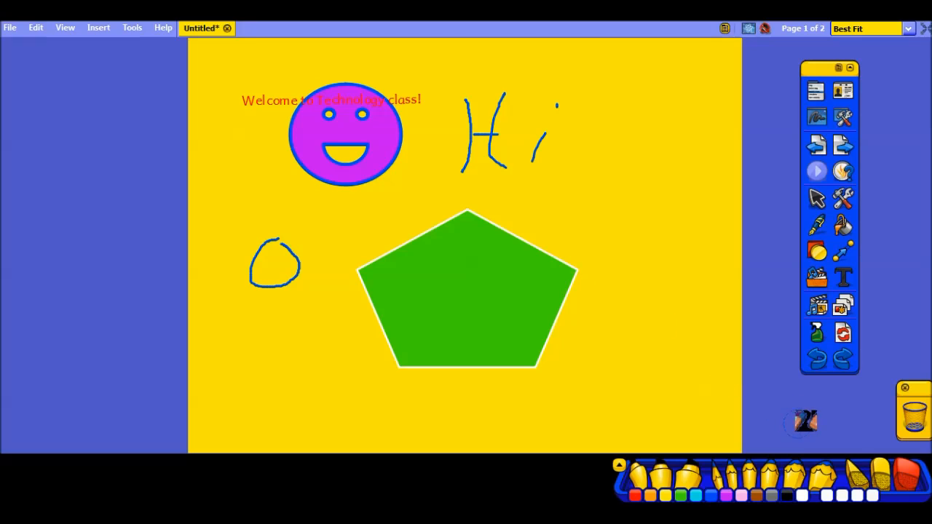
click(884, 475)
click(859, 477)
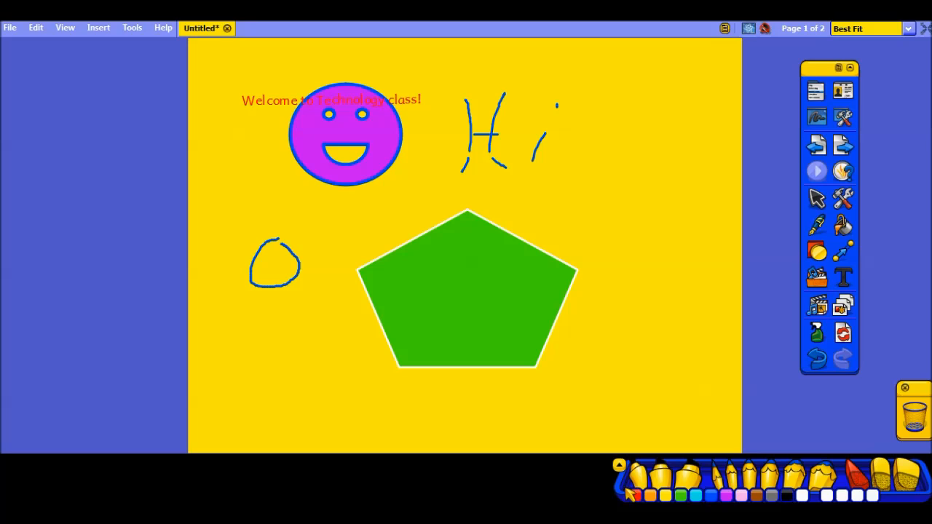
- Highlight the words "Welcome to" with the widest highlighter in light blue
click(690, 478)
click(696, 496)
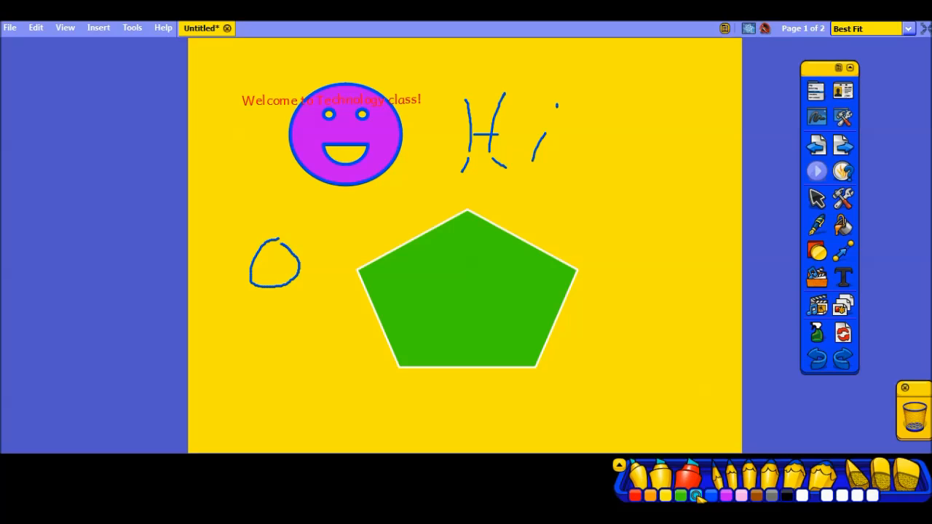
drag(218, 101, 313, 101)
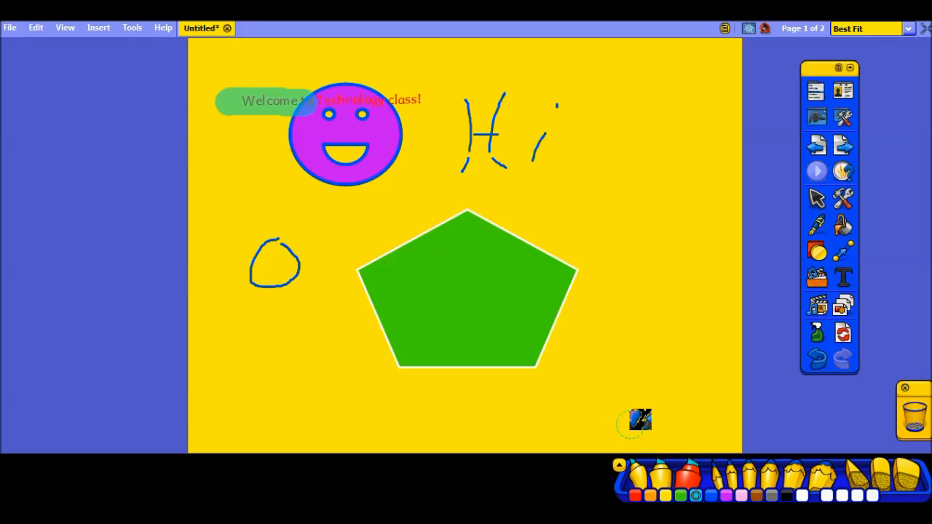
- With a thicker pen, draw a blue oval above the pentagon's right side and a magenta circle at its lower left
click(770, 477)
mouse_move(648, 149)
mouse_down()
mouse_move(627, 148)
mouse_move(664, 158)
mouse_move(652, 143)
mouse_up()
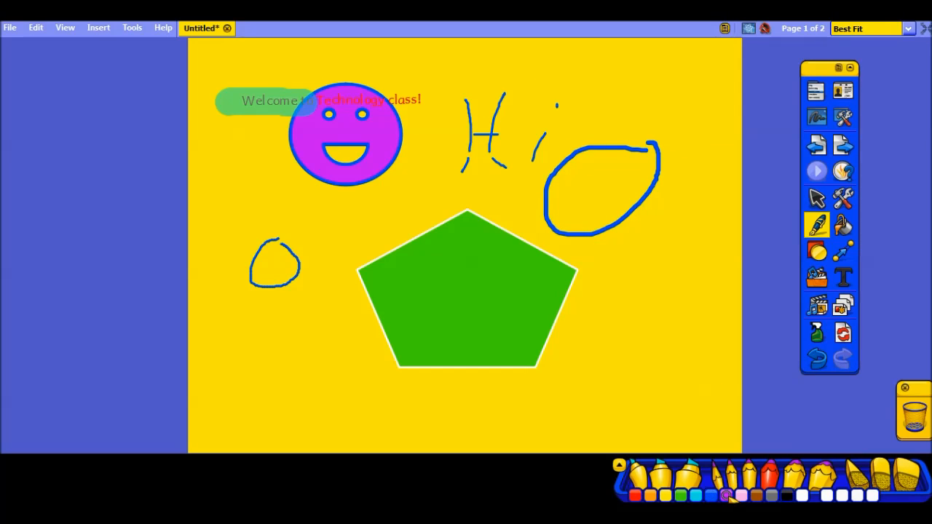
mouse_move(327, 321)
mouse_down()
mouse_move(277, 369)
mouse_move(359, 350)
mouse_move(338, 313)
mouse_move(321, 314)
mouse_up()
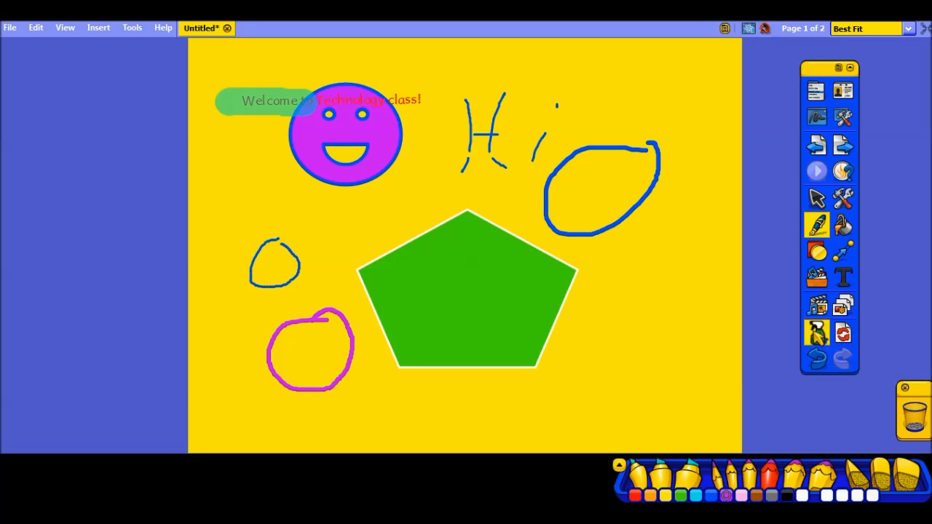
- Clear all annotations from page 1
click(818, 335)
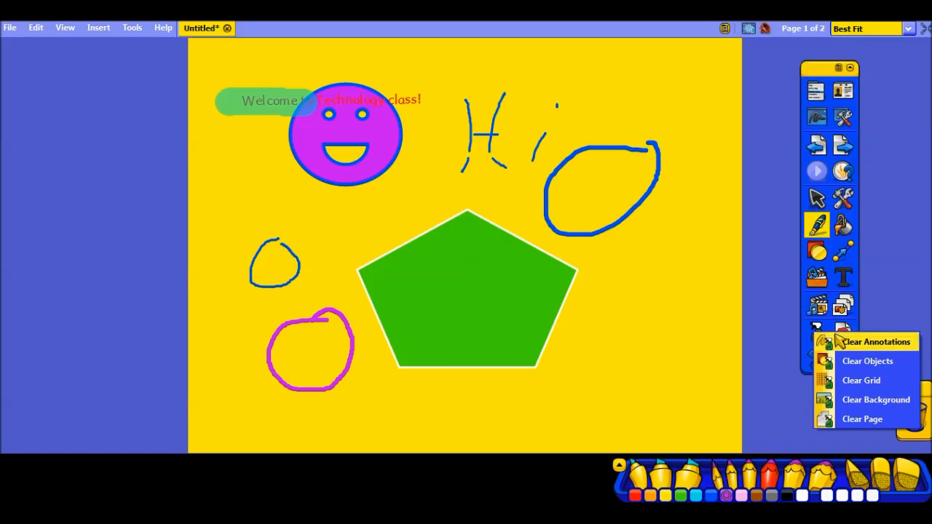
click(862, 342)
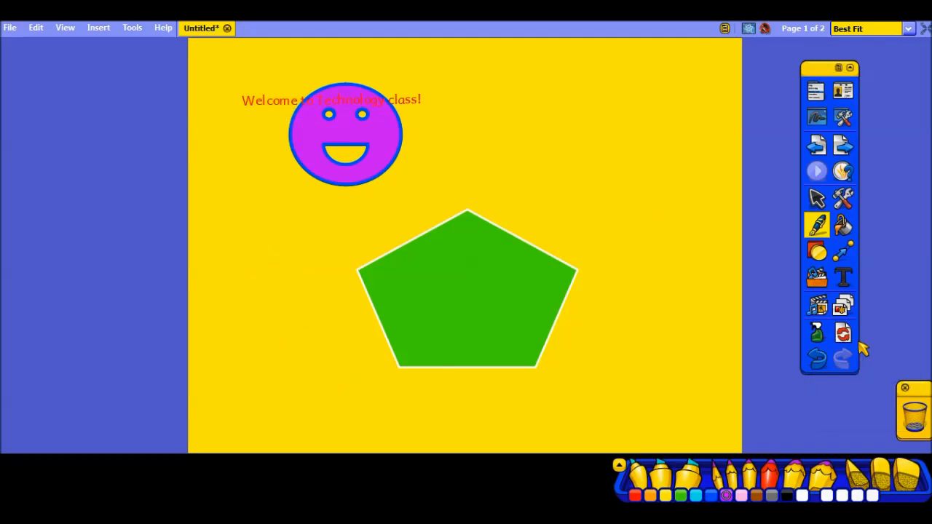
- Clear all objects from page 1 and undo that clearing
click(818, 335)
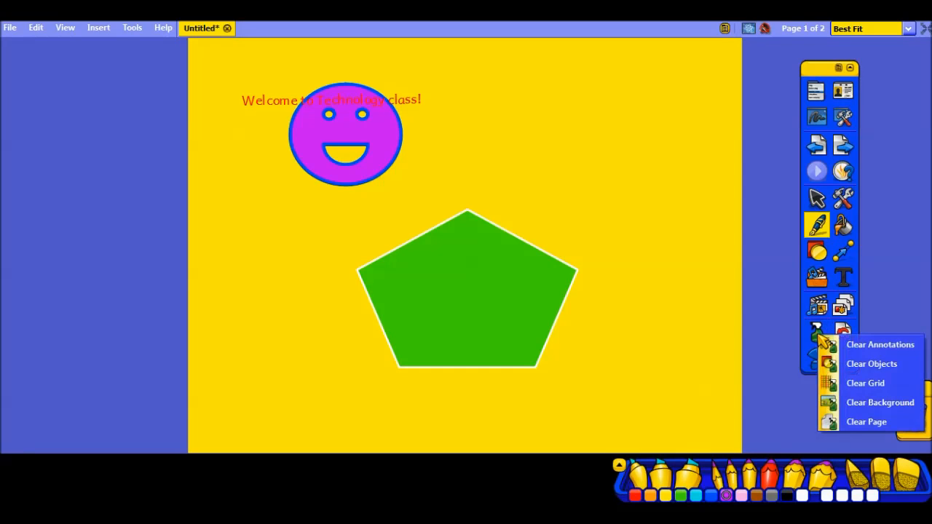
click(853, 360)
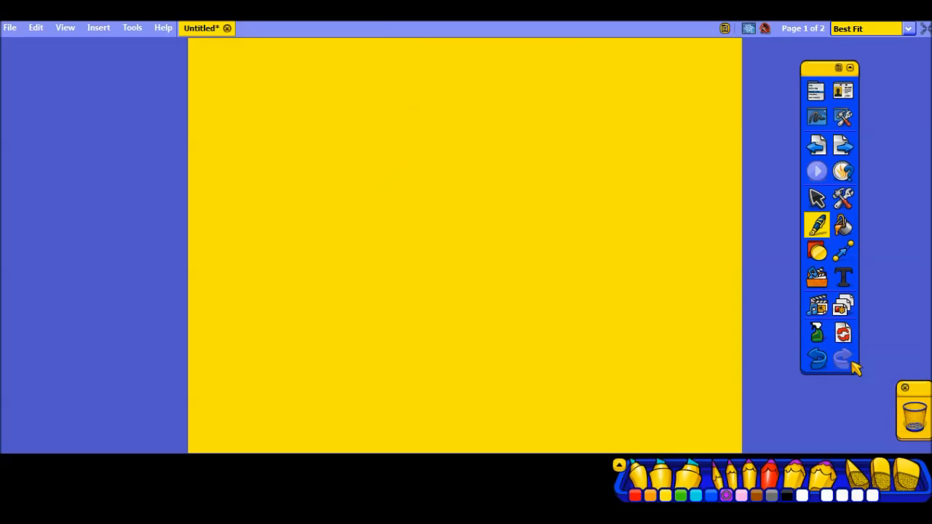
click(821, 334)
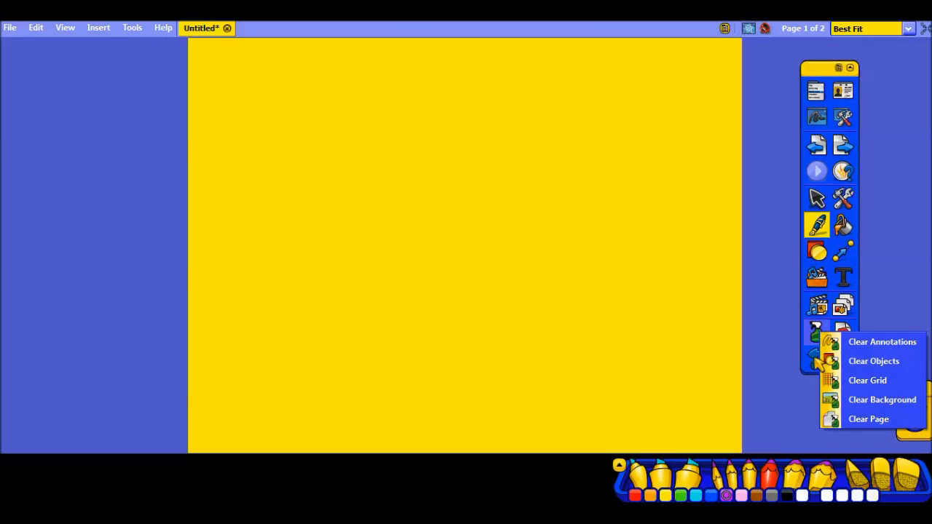
click(815, 357)
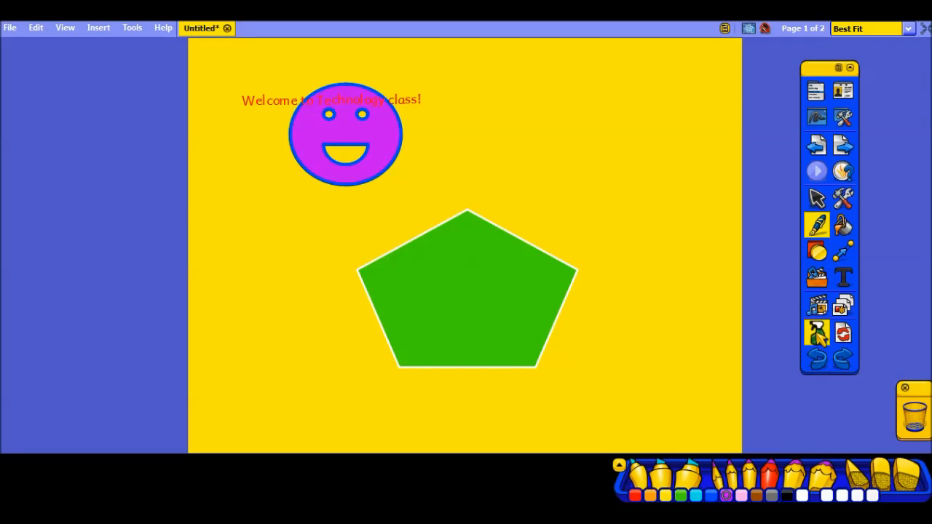
- Clear the grid and the background from page 1
click(817, 333)
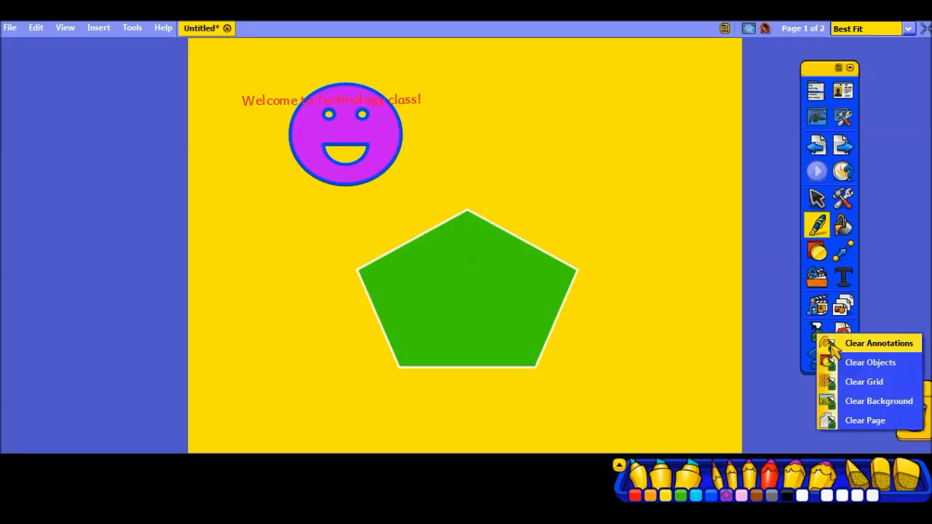
click(856, 383)
click(820, 337)
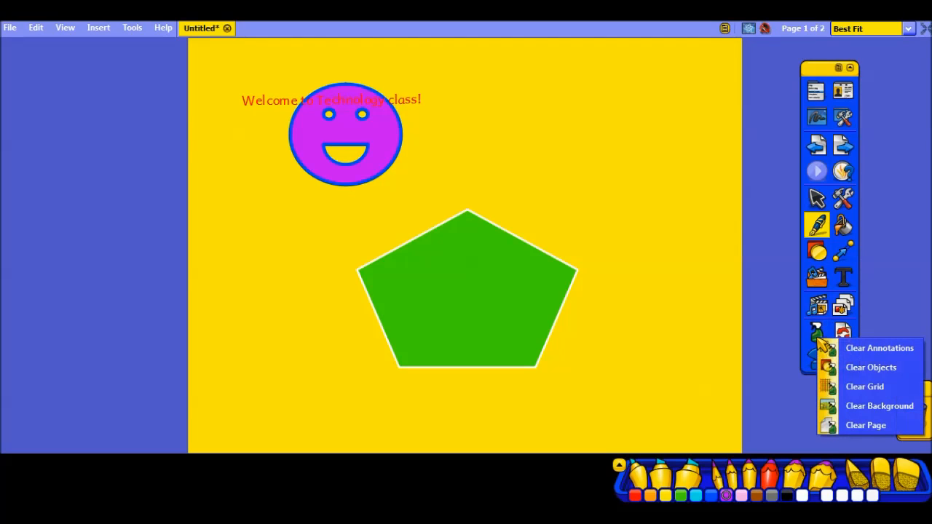
click(852, 404)
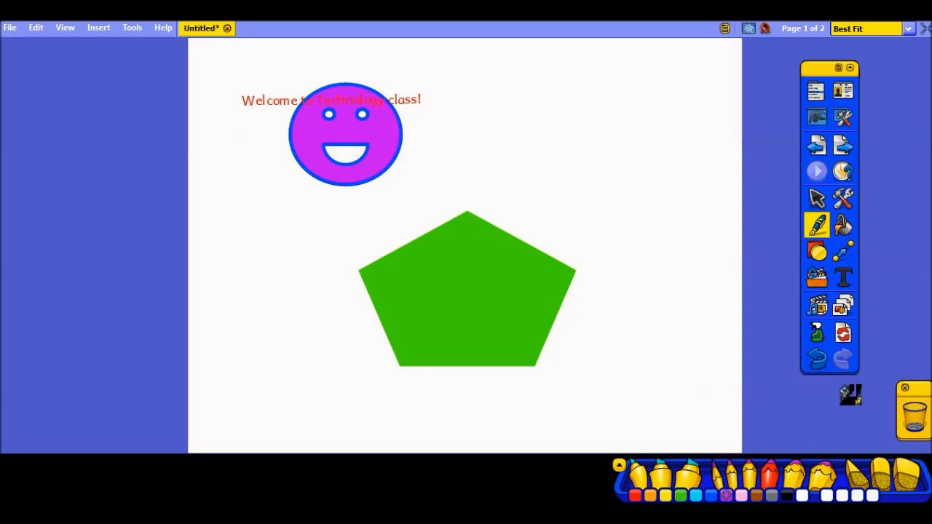